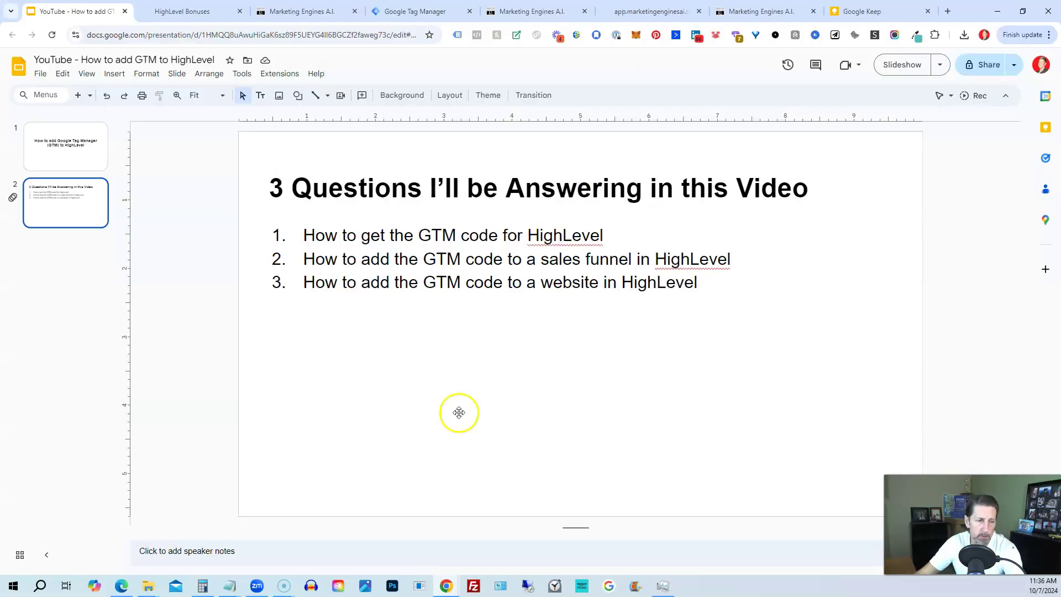
- Copy the head snippet from the GTM-TC3X8P9 container's install code in Google Tag Manager
left_click(392, 20)
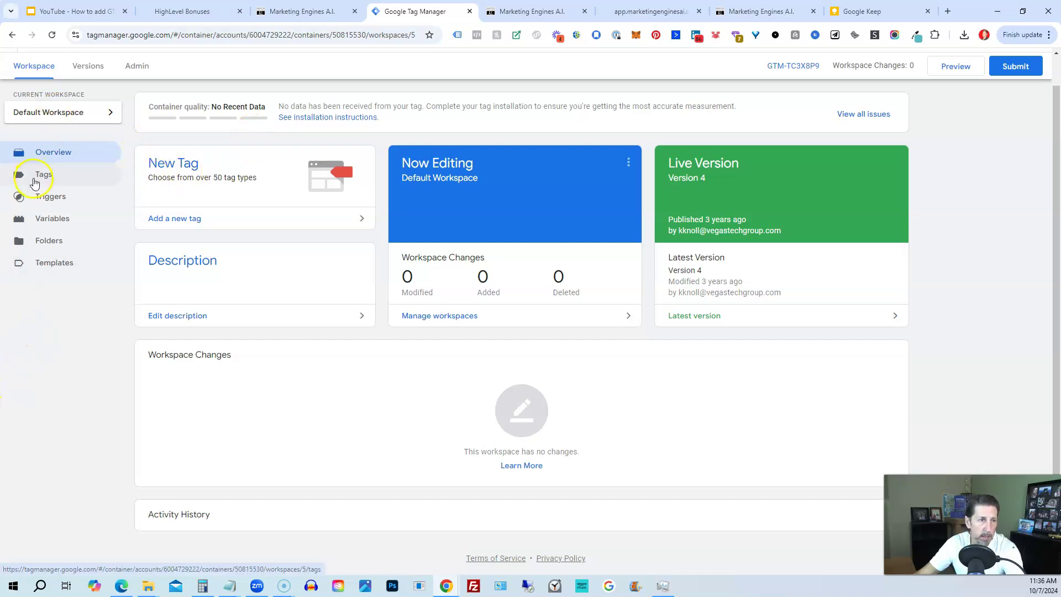
left_click(38, 176)
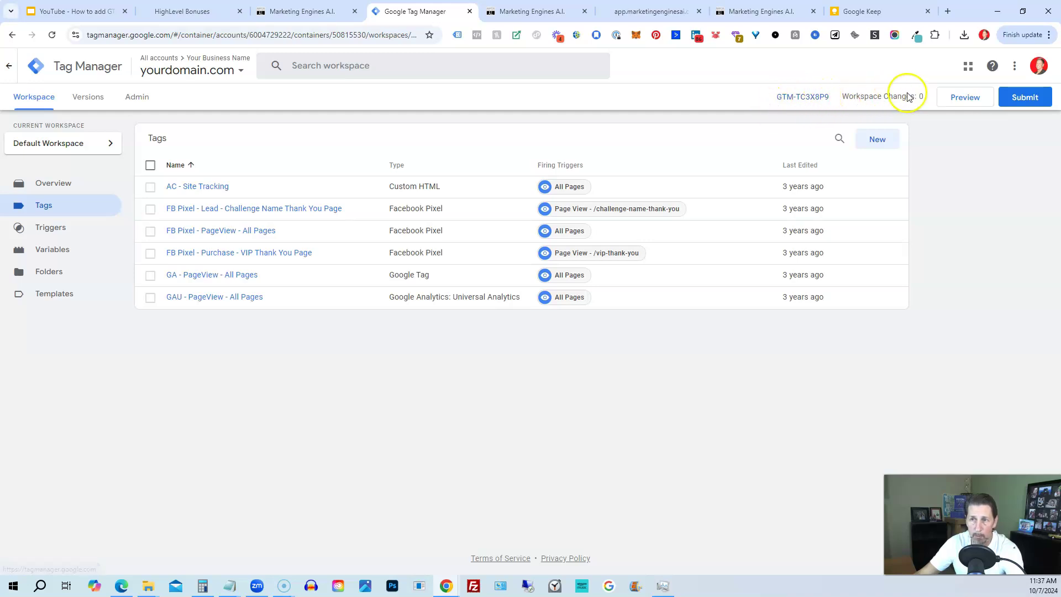
left_click(799, 98)
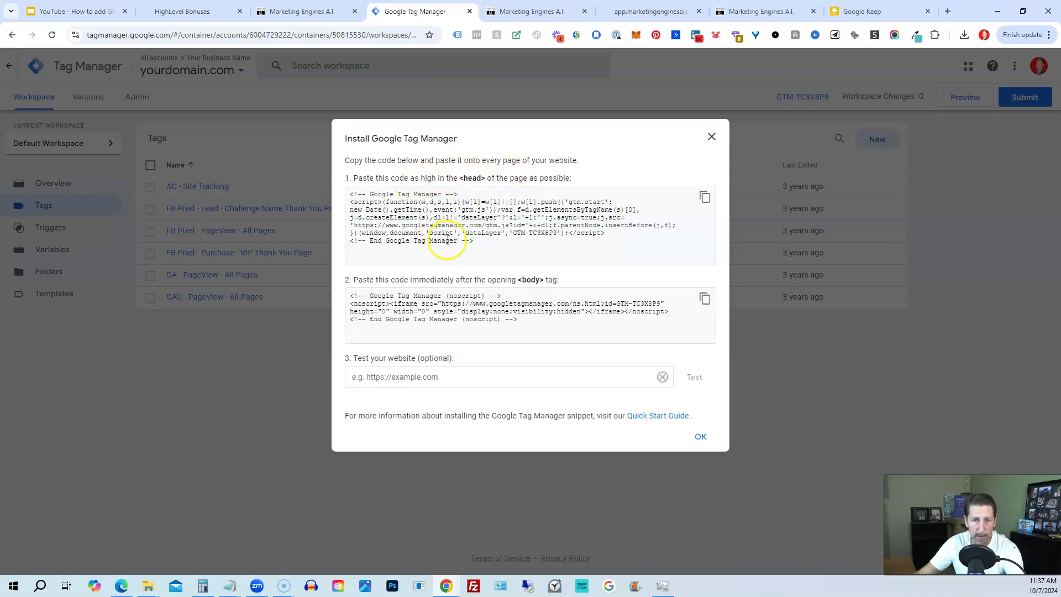
left_click(705, 197)
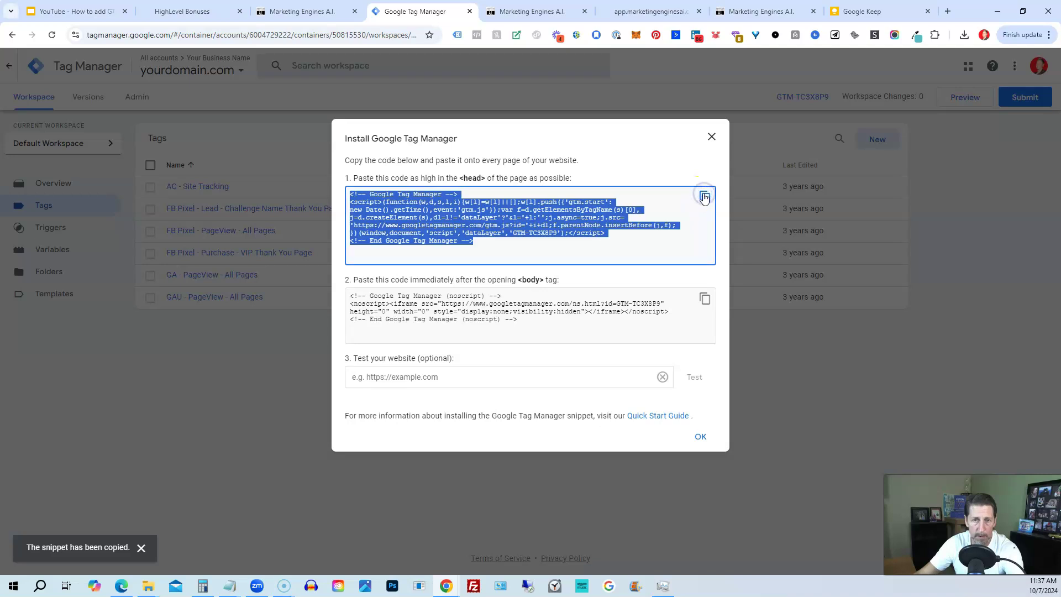
- Paste the GTM head snippet into the Appointments funnel's Head tracking code and enlarge the field
left_click(286, 18)
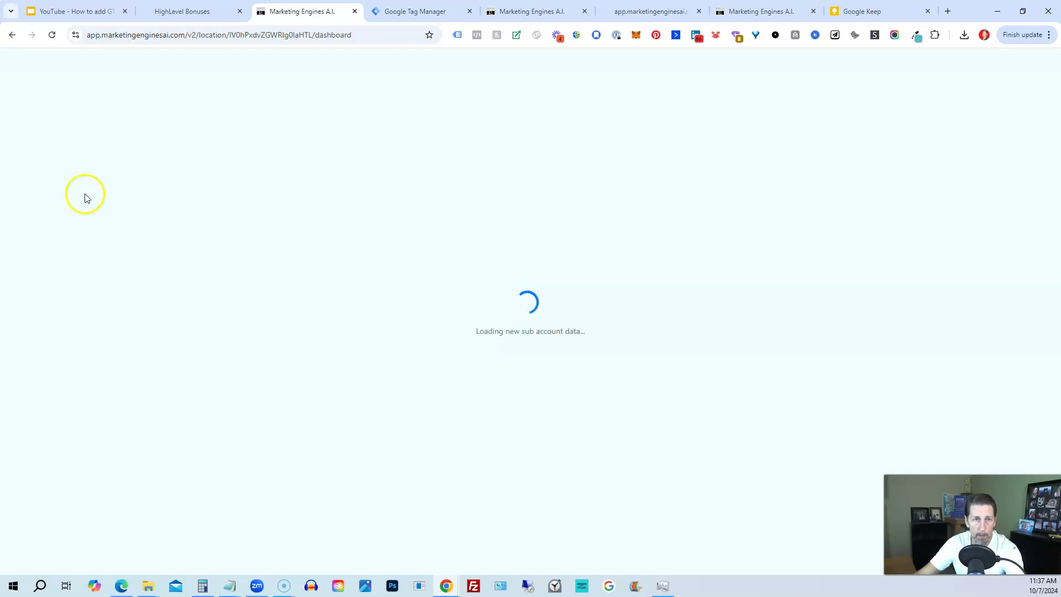
left_click(37, 362)
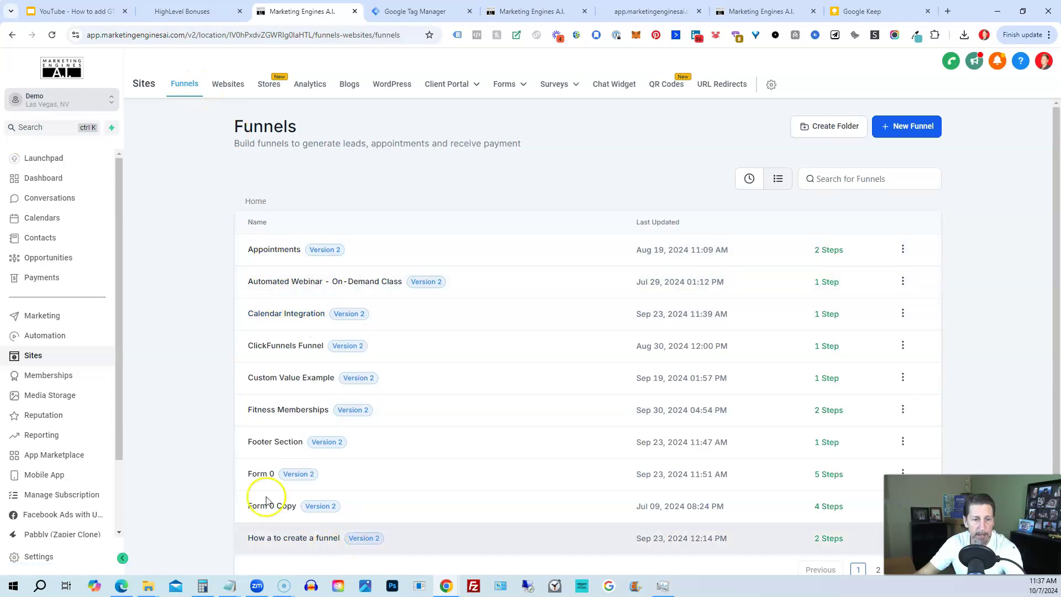
left_click(268, 252)
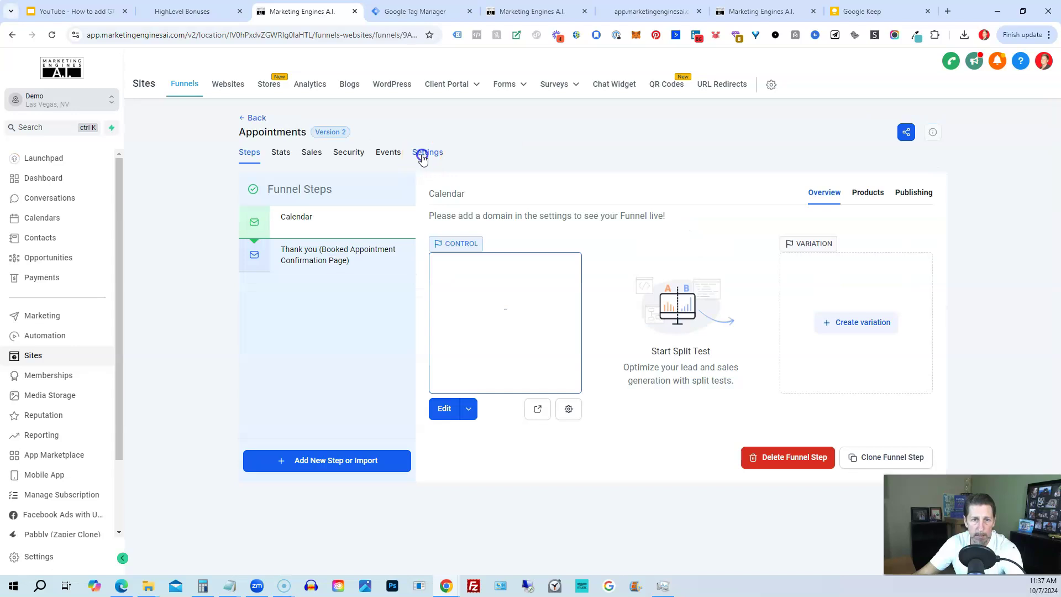
left_click(422, 157)
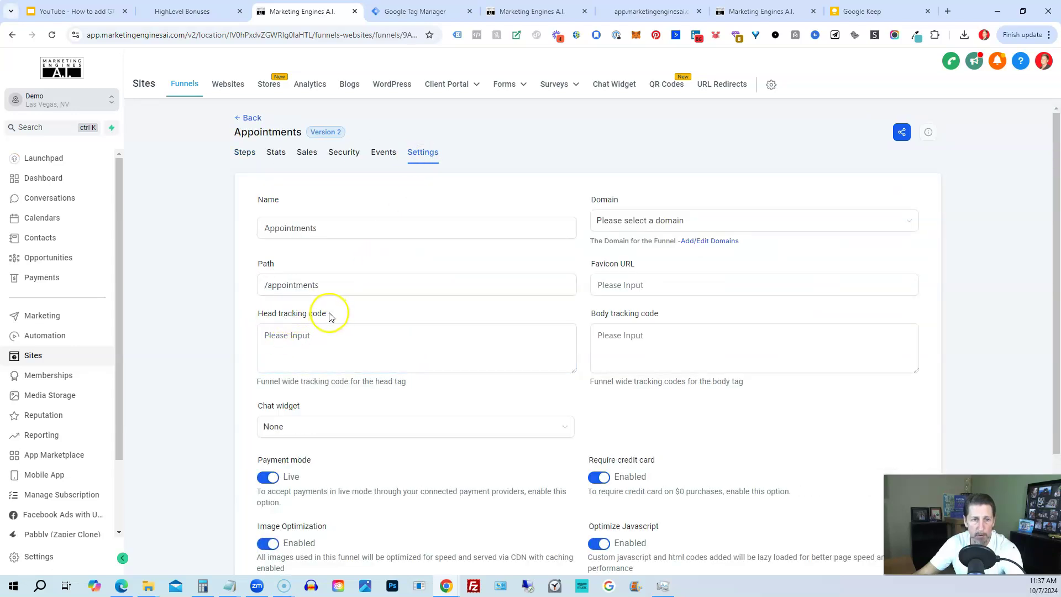
left_click(330, 330)
key("ctrl+v")
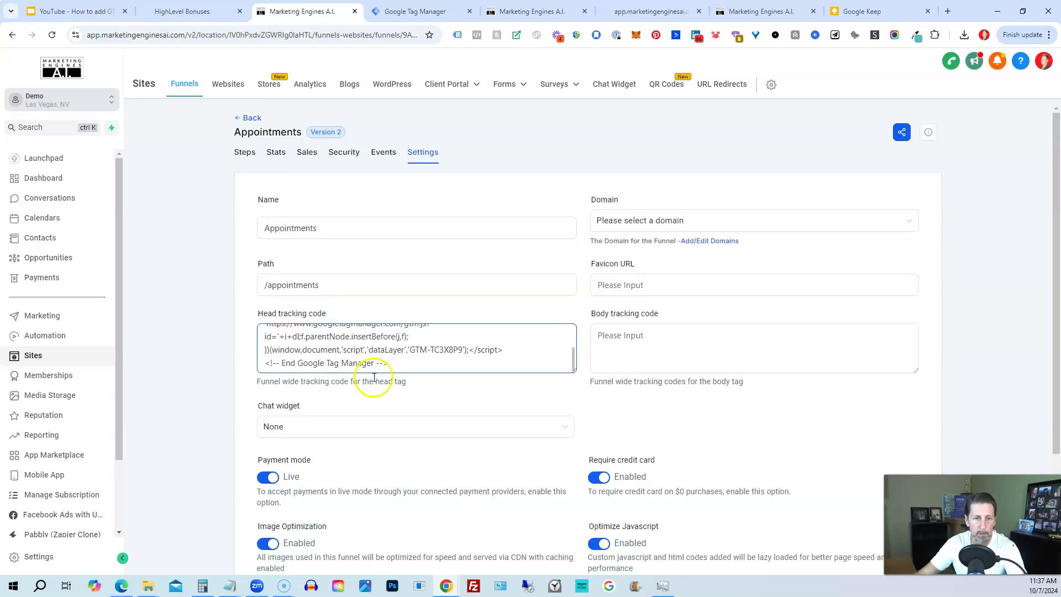
left_click_drag(575, 369, 575, 465)
- Copy the body noscript snippet from the GTM-TC3X8P9 install dialog
mouse_move(463, 85)
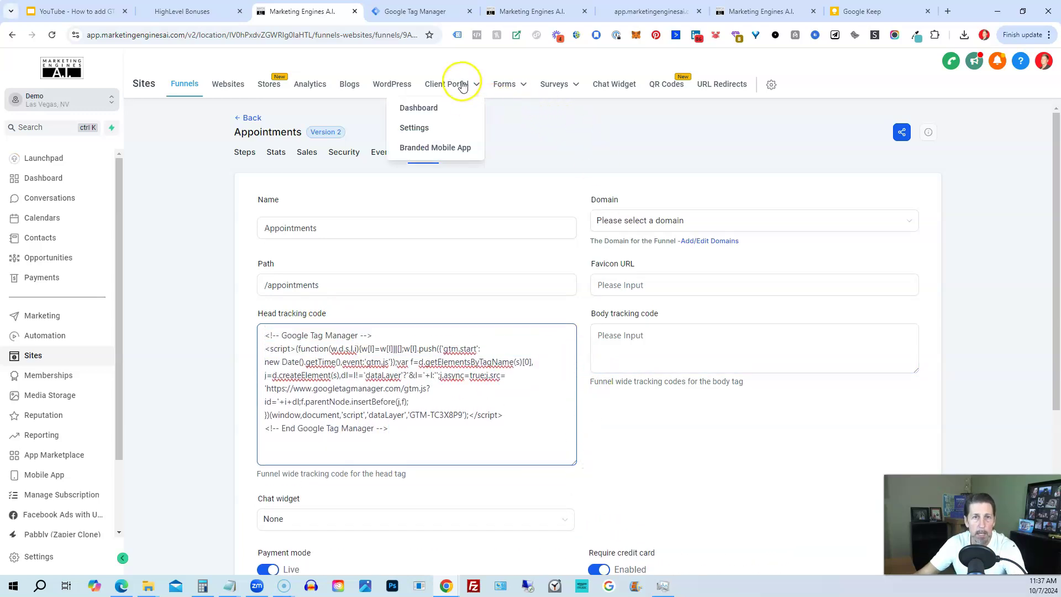
left_click(426, 12)
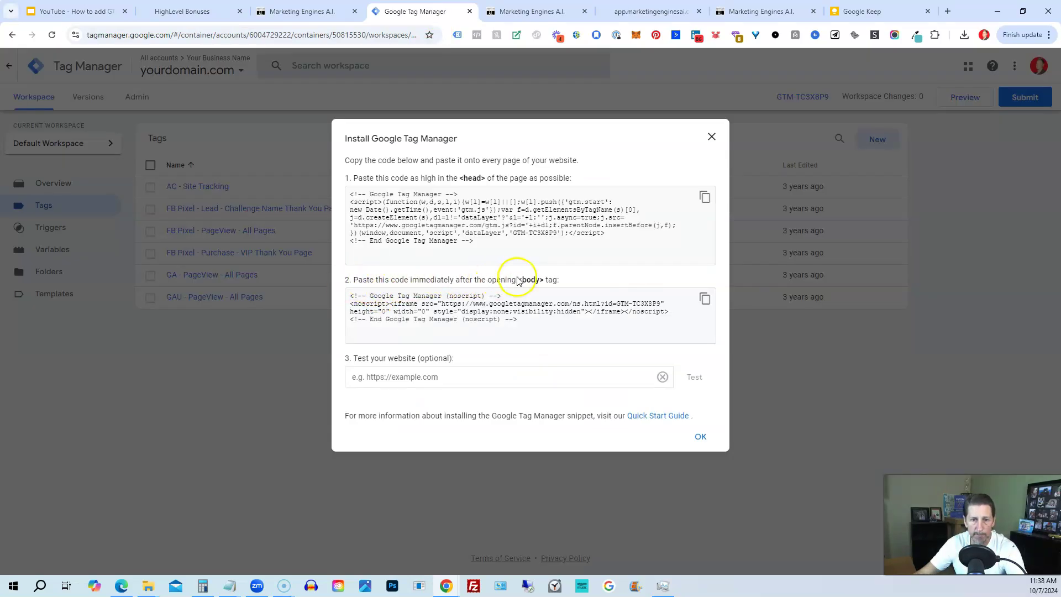
left_click(705, 299)
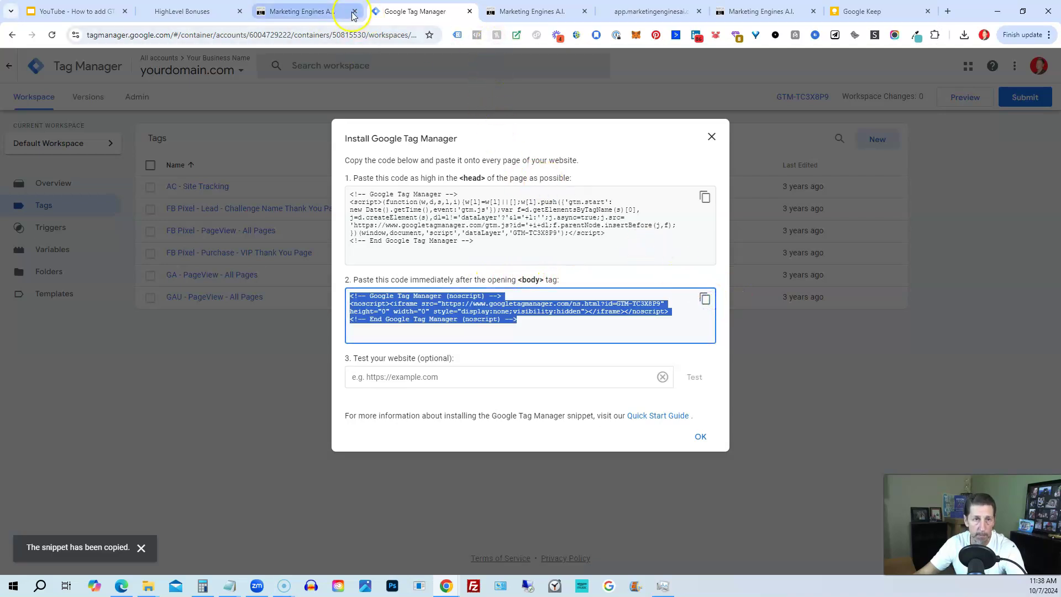
- Paste the noscript snippet into the Appointments funnel's Body tracking code, enlarge the field and review it
left_click(328, 18)
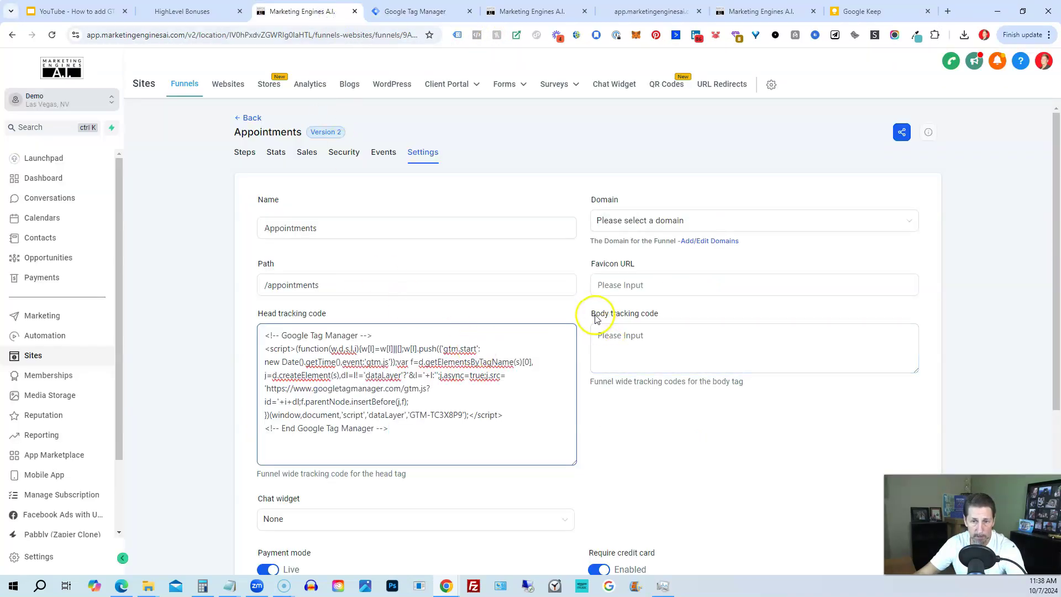
left_click(656, 333)
key("ctrl+v")
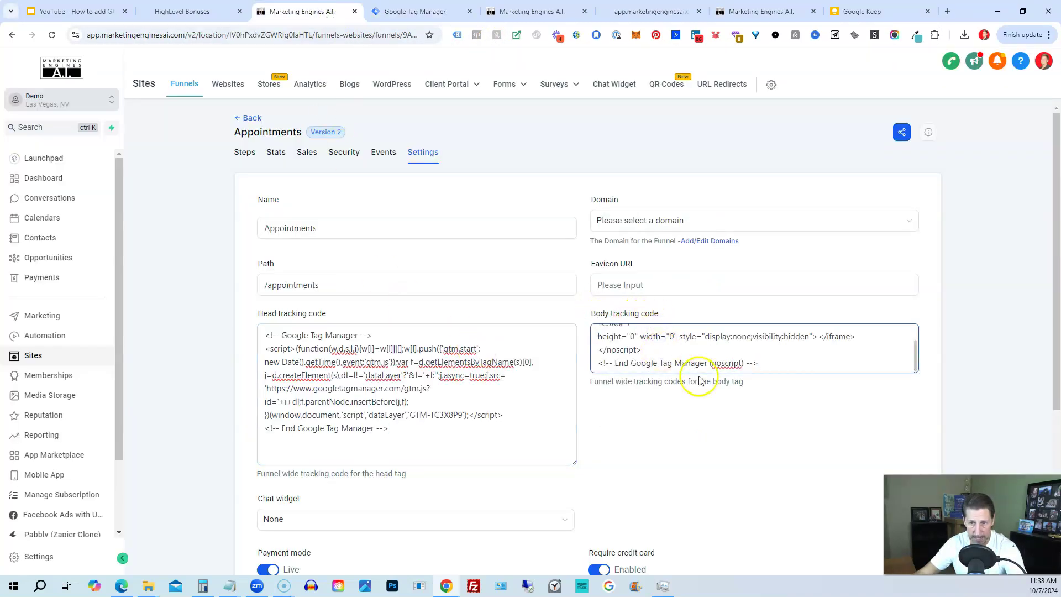
left_click_drag(916, 377, 914, 432)
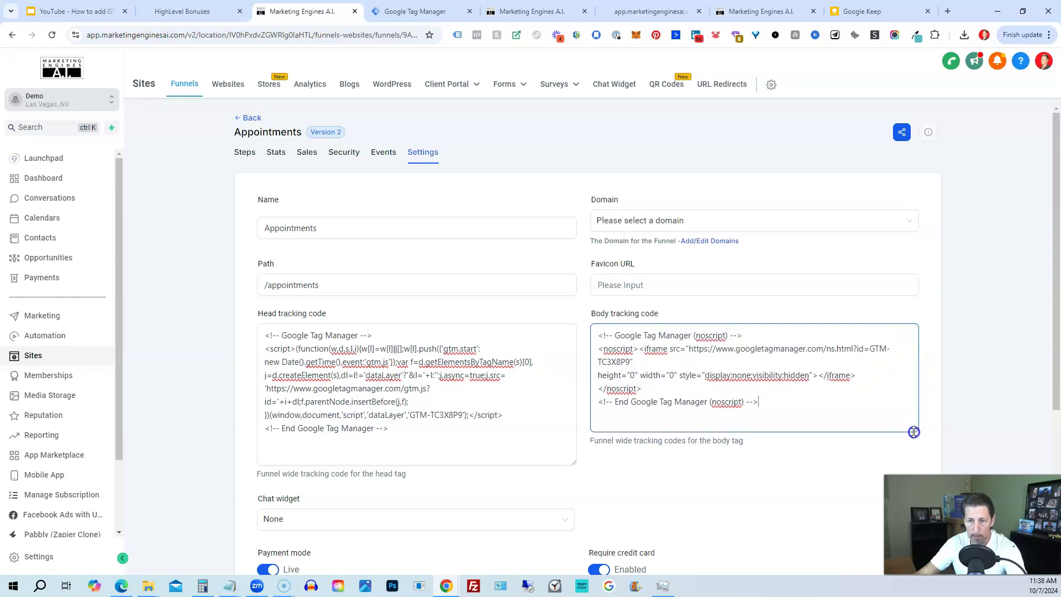
scroll(736, 398, "down", 3)
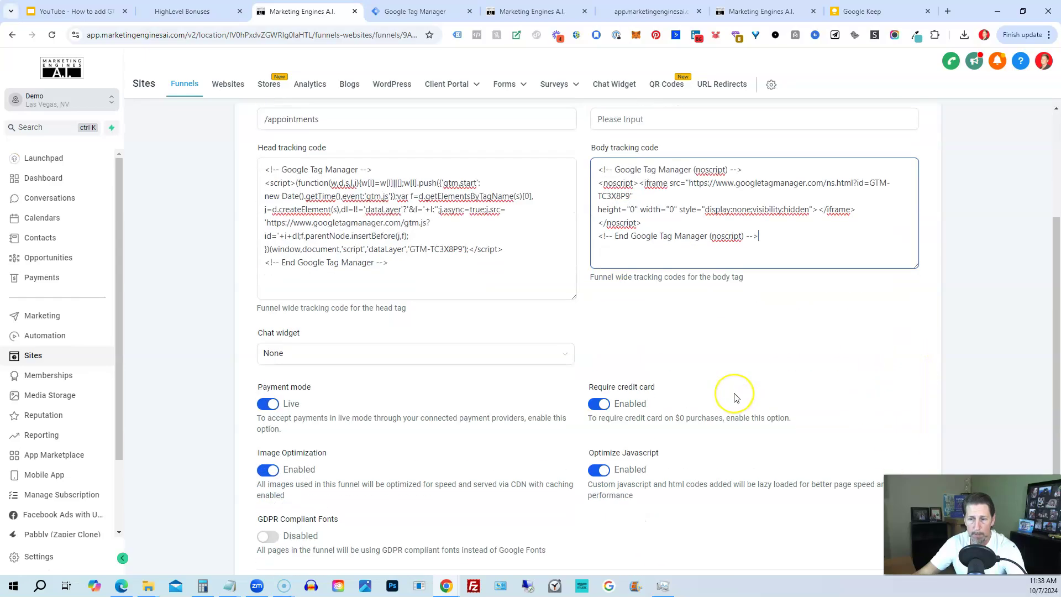
scroll(736, 398, "down", 2)
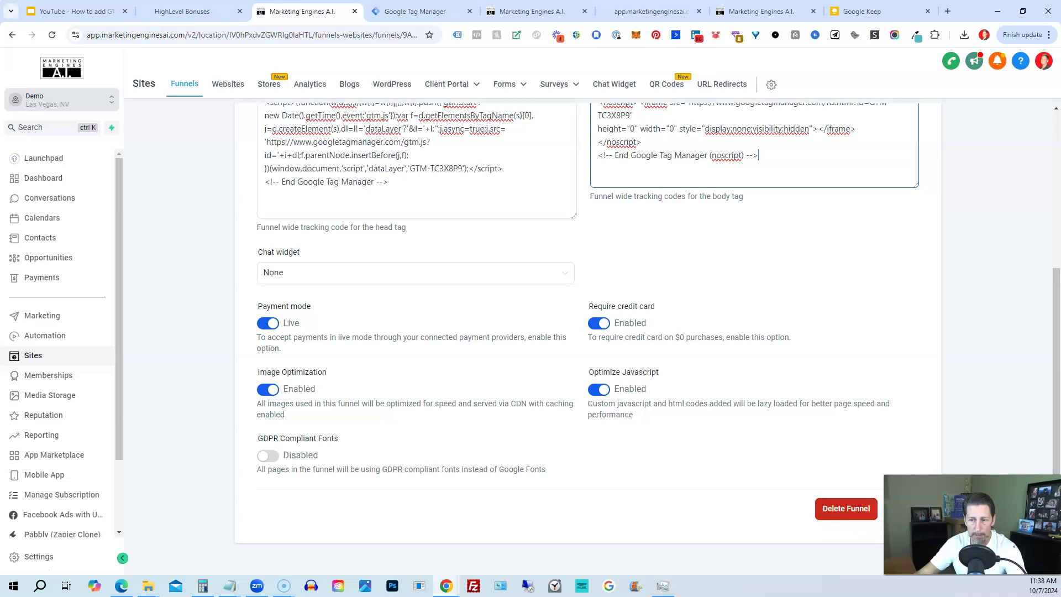
scroll(691, 269, "up", 4)
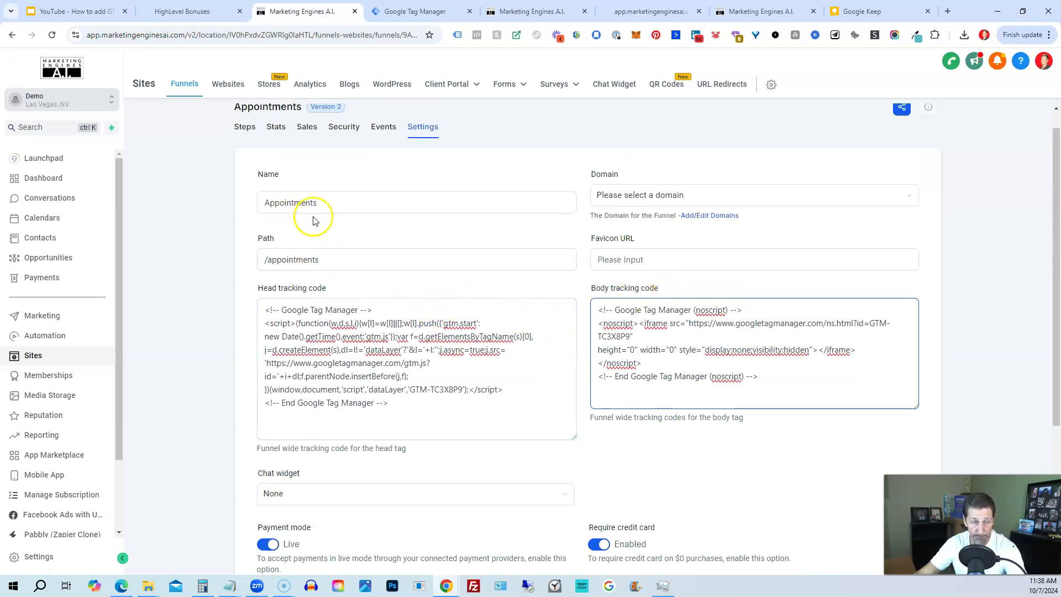
scroll(369, 178, "up", 1)
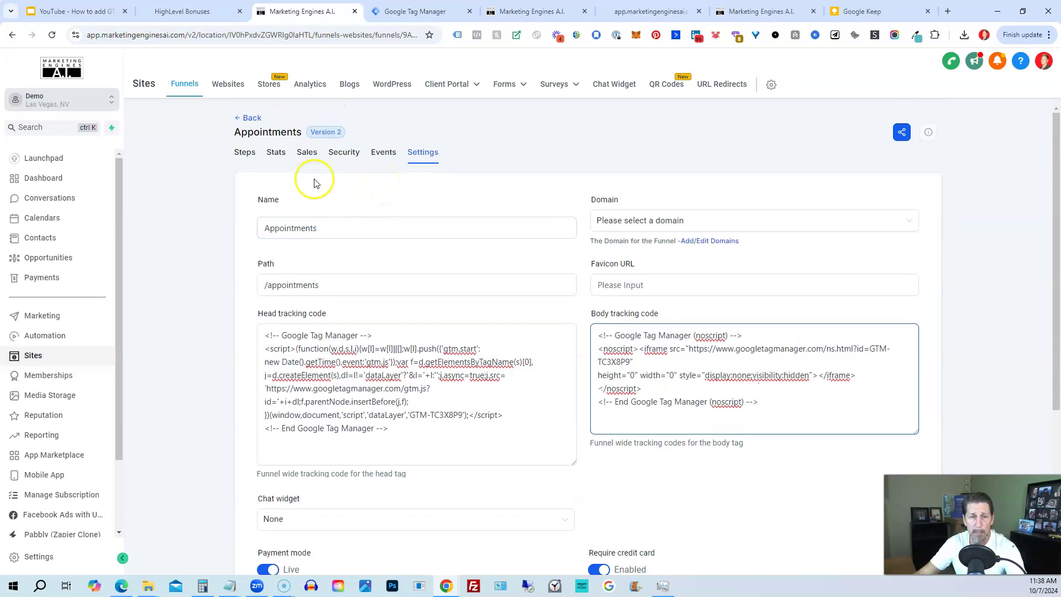
- Close the Install Google Tag Manager dialog and return to the yourdomain.com container's six tags
left_click(414, 11)
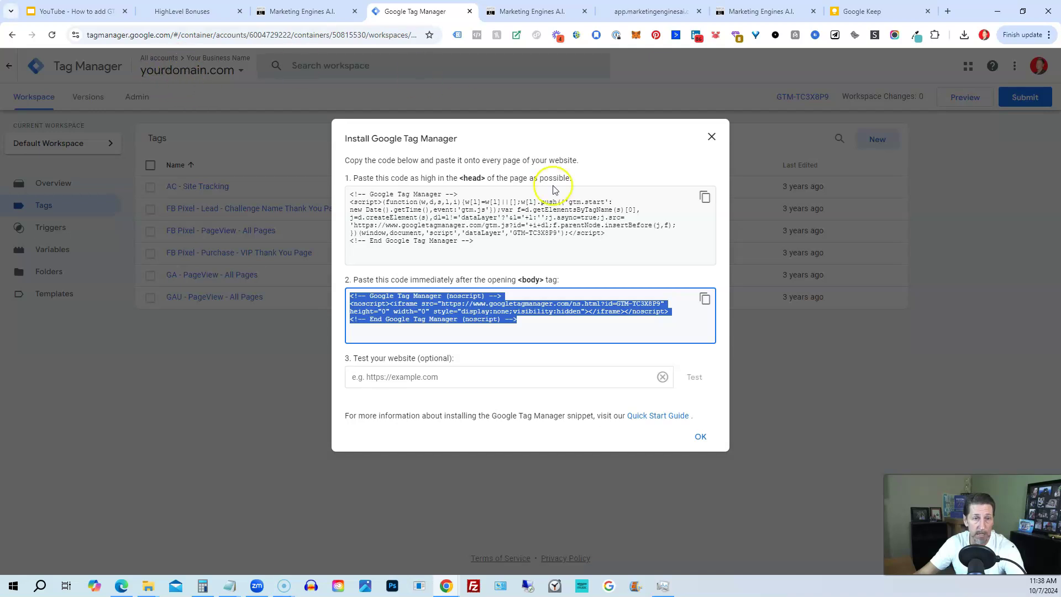
left_click(712, 136)
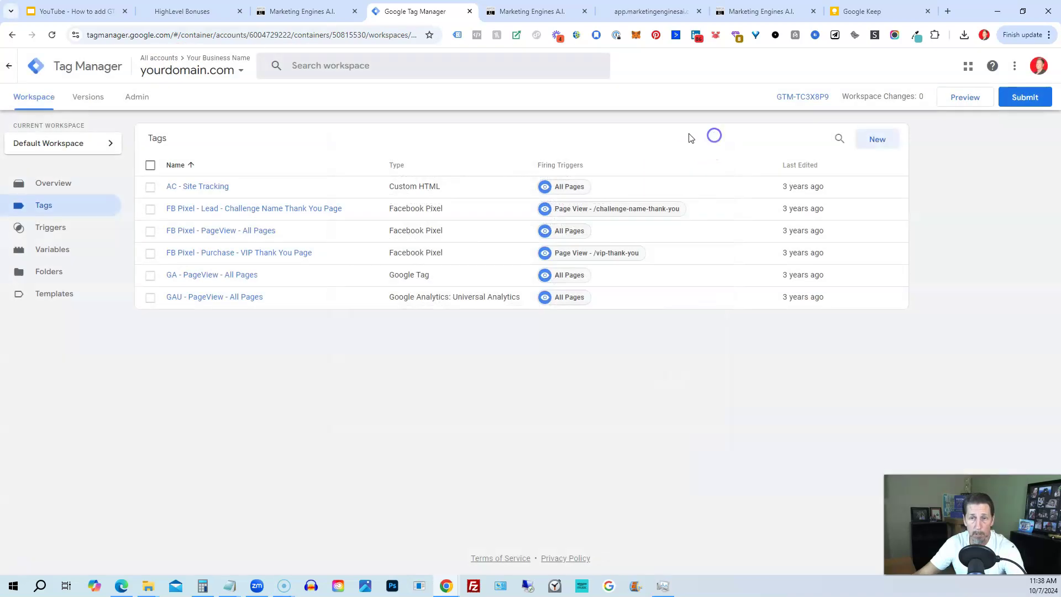
left_click(243, 70)
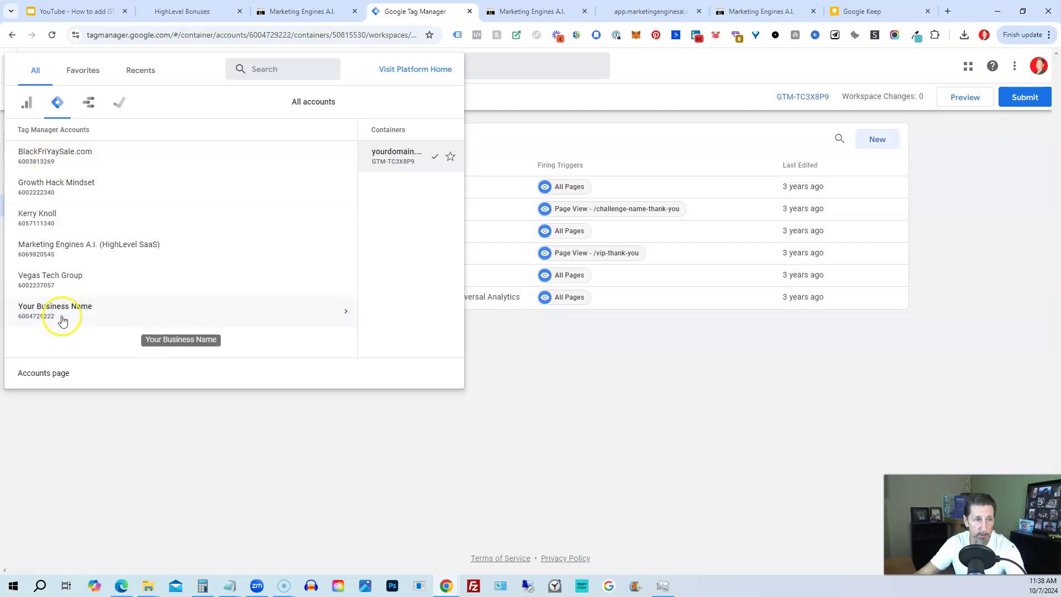
mouse_move(360, 189)
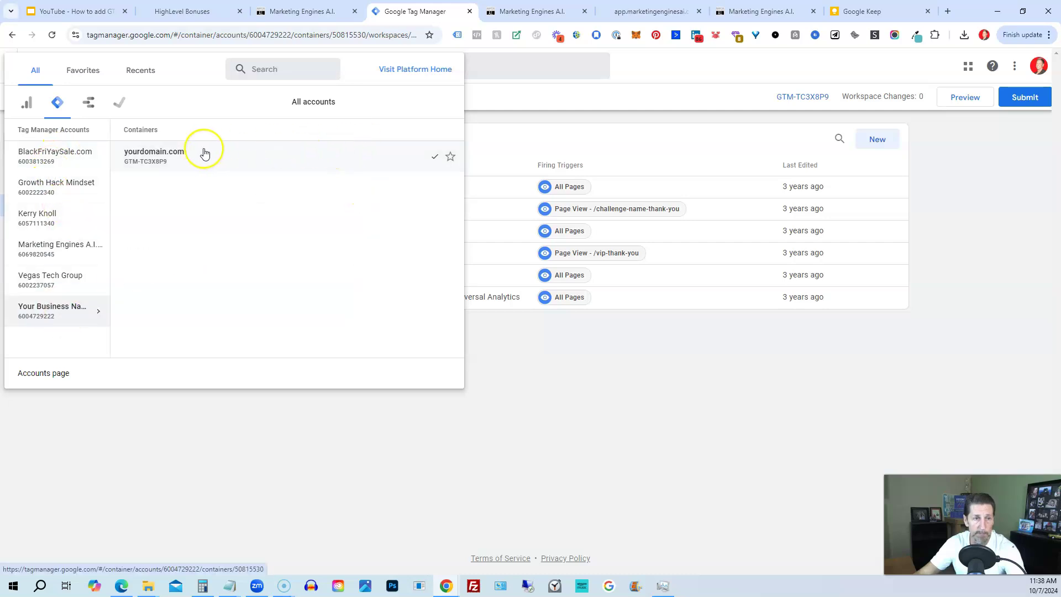
left_click(528, 99)
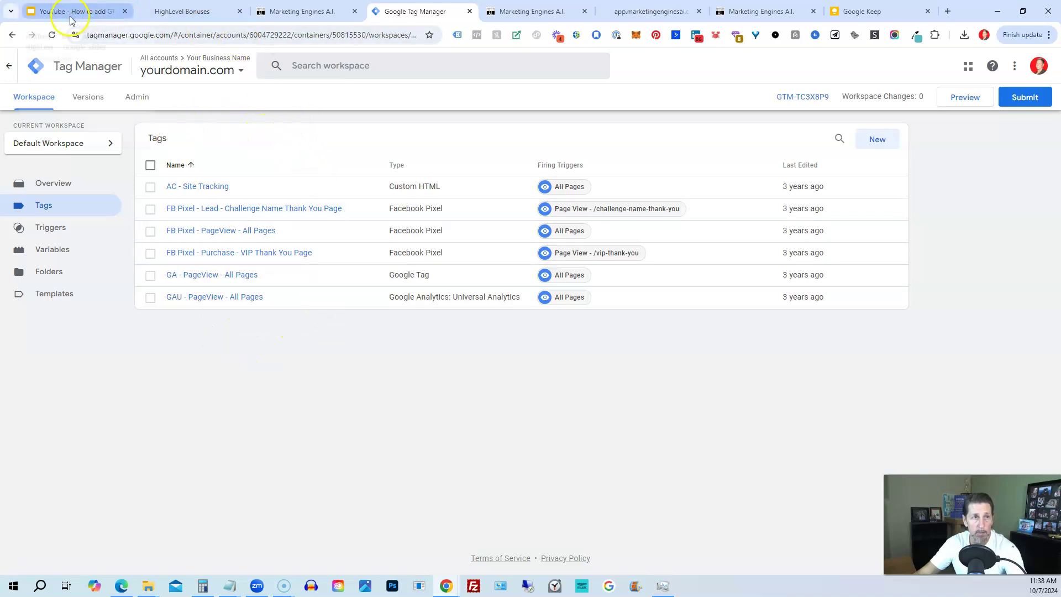
- Open the Built From Scratch website's settings in HighLevel
left_click(300, 11)
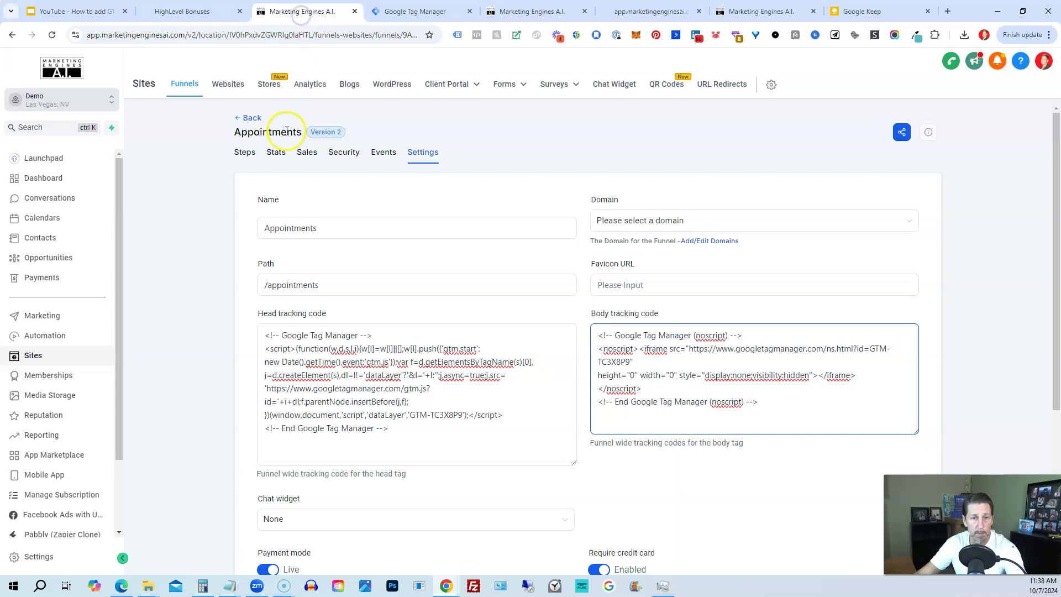
left_click(228, 85)
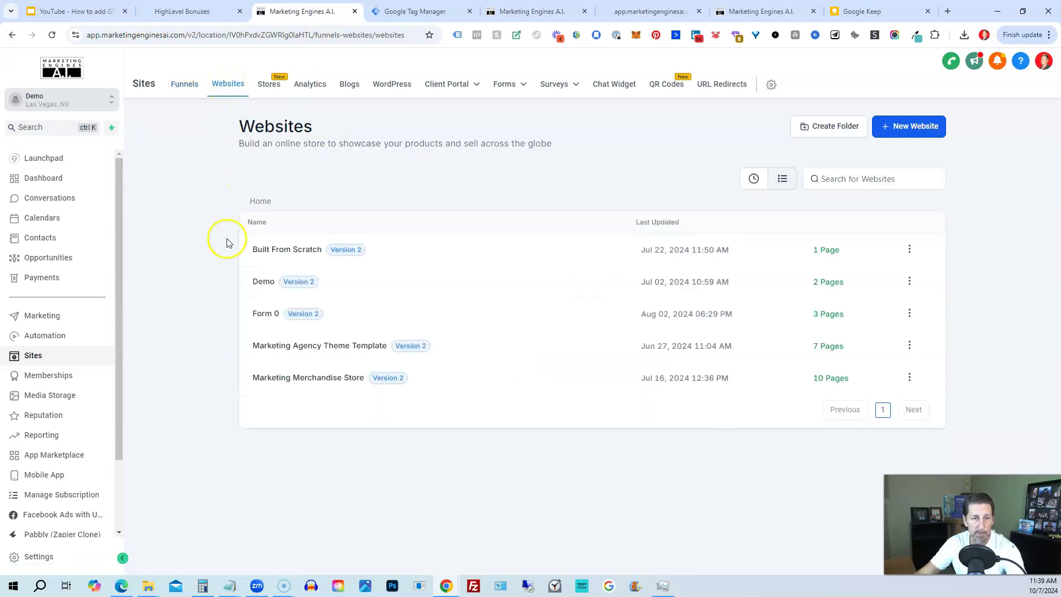
left_click(273, 252)
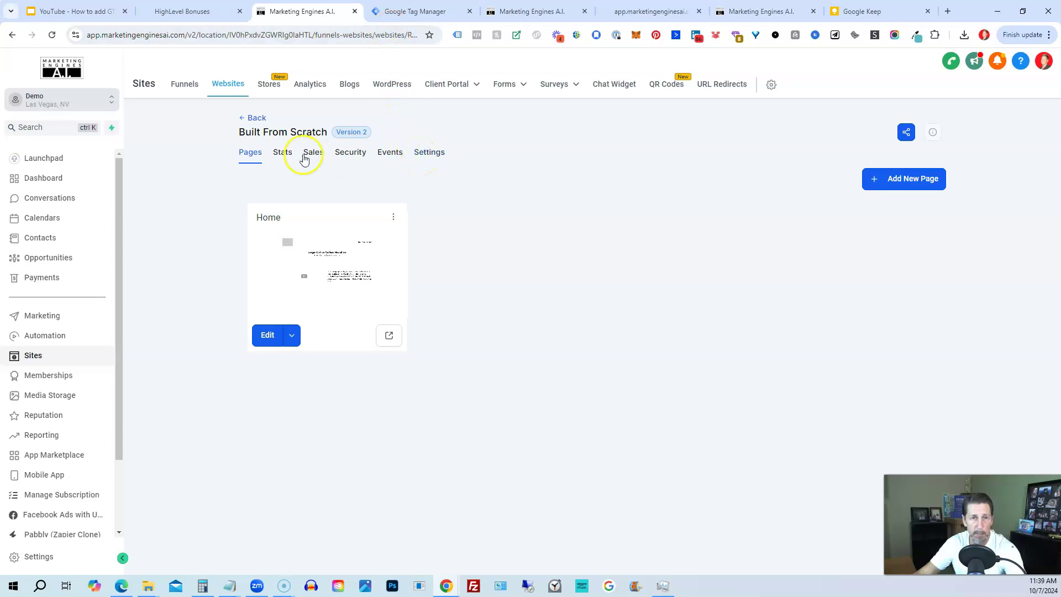
left_click(429, 158)
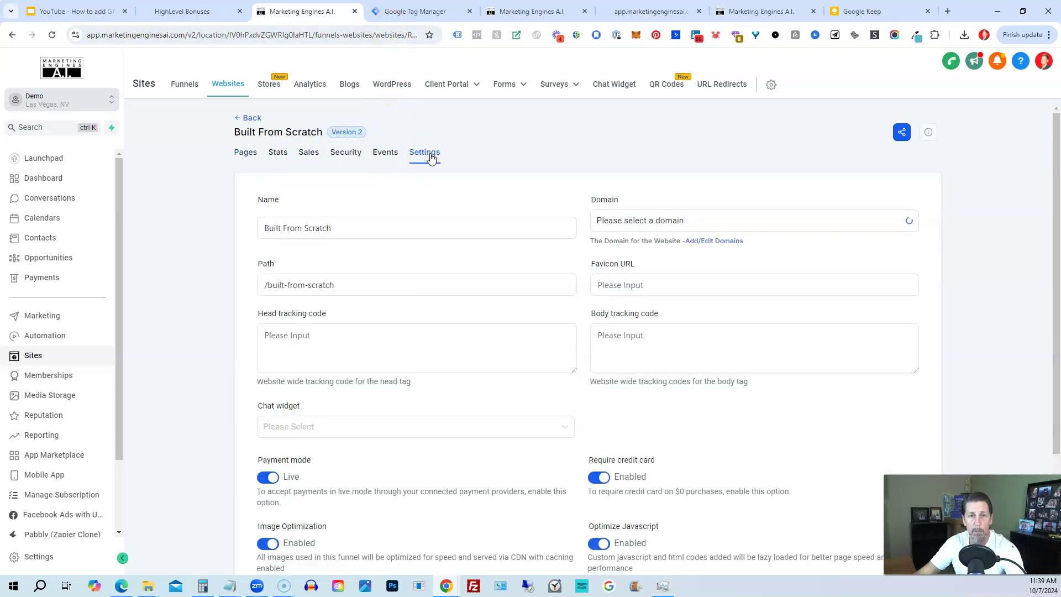
left_click(270, 339)
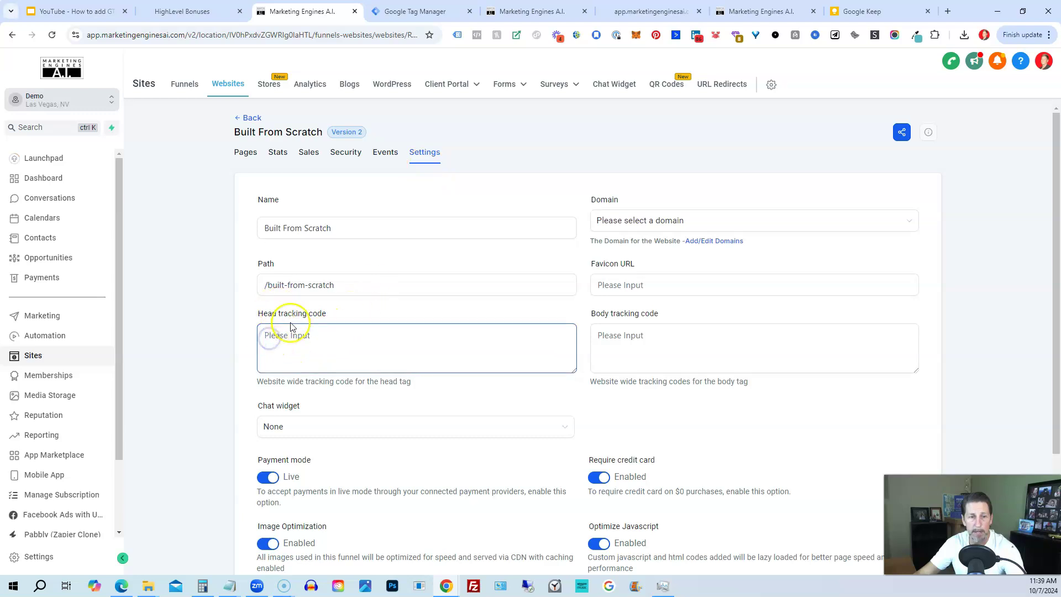
- Paste the GTM noscript snippet into its Body tracking code, then reopen the GTM-TC3X8P9 install snippets
left_click(648, 335)
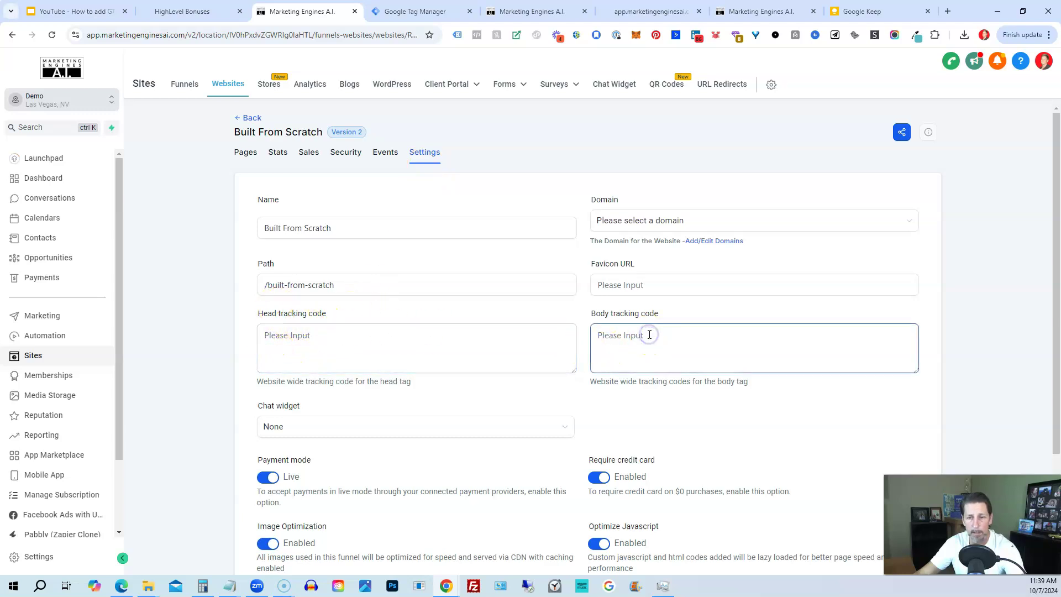
key("ctrl+v")
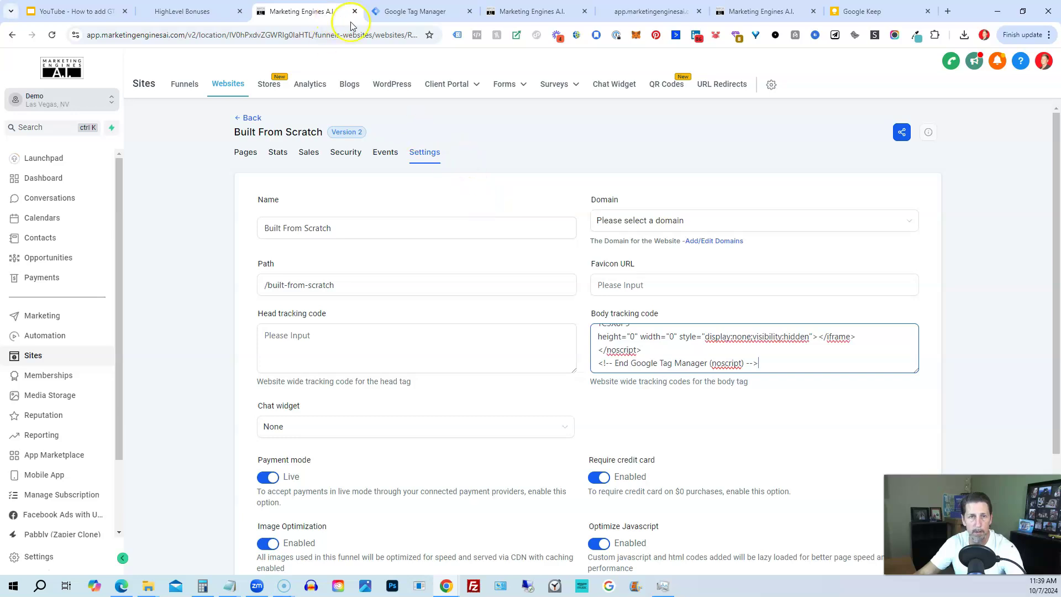
left_click(420, 14)
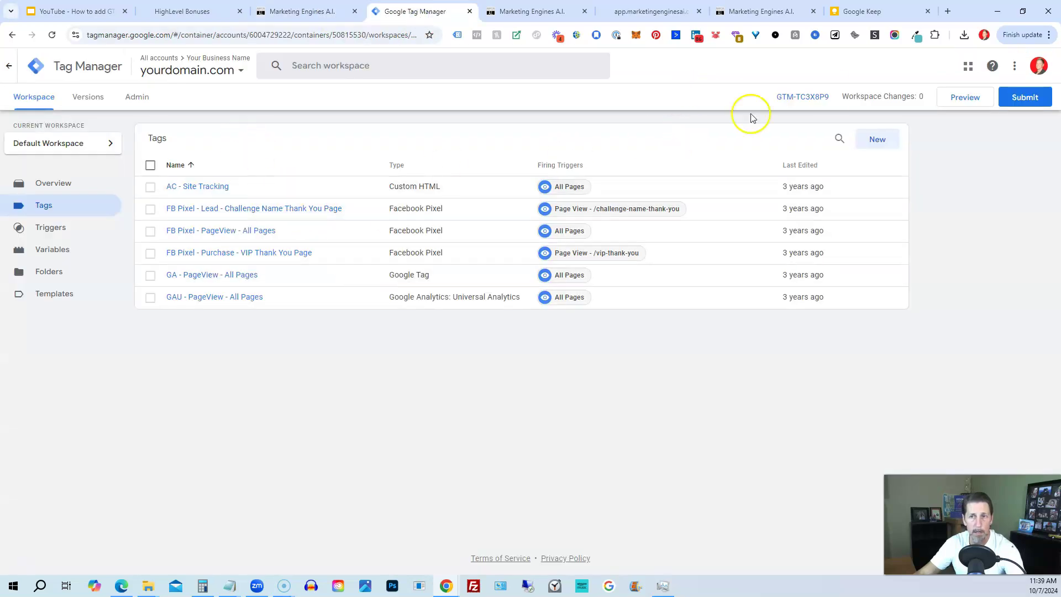
left_click(785, 97)
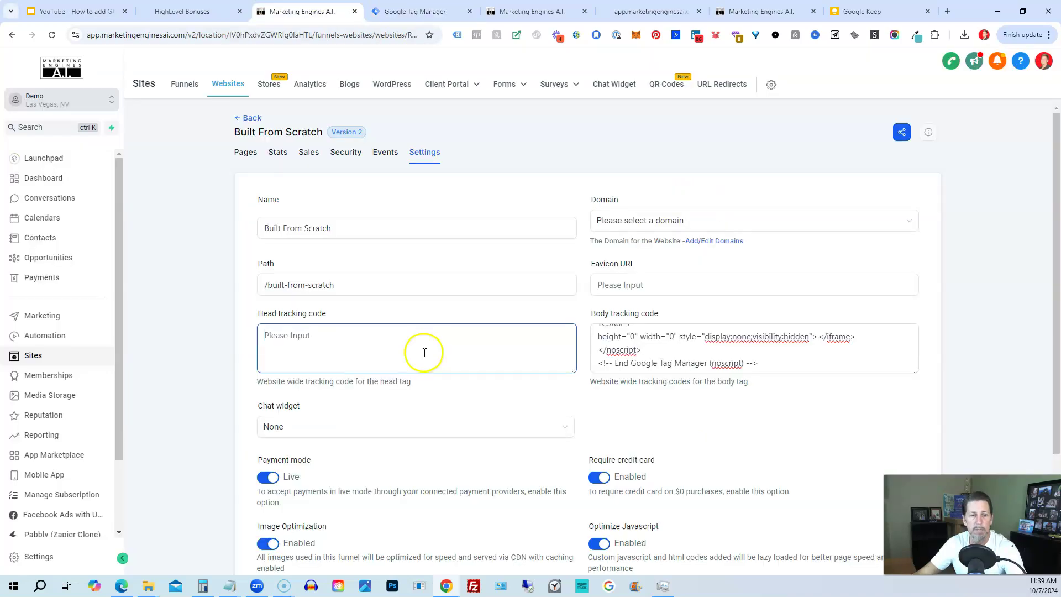
- Paste the GTM head snippet into the Built From Scratch Head tracking code and review the settings
type("<!-- Google Tag Manager --> <script>(function(w,d,s,l,i){w[l]=w[l]||[];w[l].push({'gtm.start': new Date().getTime(),event:'gtm.js'});var f=d.getElementsByTagName(s)[0], j=d.createElement(s),dl=l!='dataLayer'?'&l='+l:'';j.async=true;j.src= 'https://www.googletagmanager.com/gtm.js?id='+i+dl;f.parentNode.insertBefore(j,f); })(window,document,'script','dataLayer','GTM-TC3X8P9');</script> <!-- End Google Tag Manager -->")
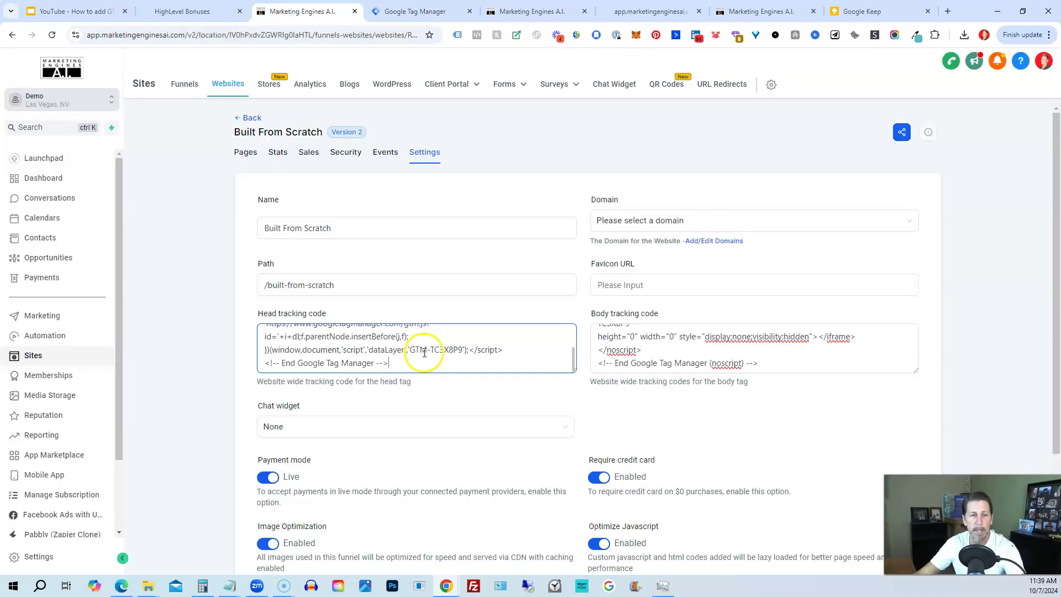
scroll(939, 359, "down", 3)
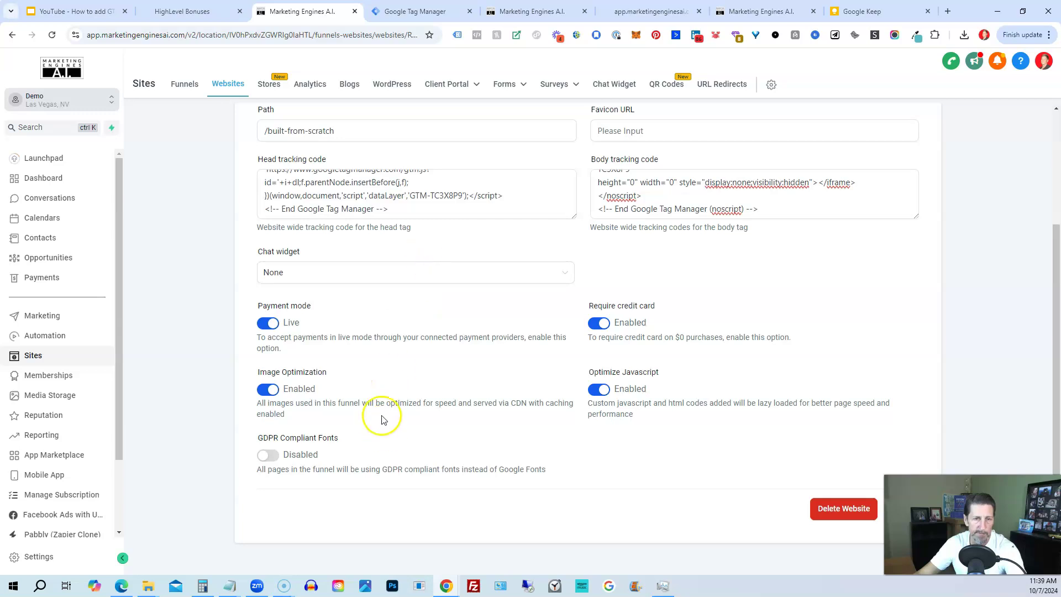
scroll(381, 407, "up", 3)
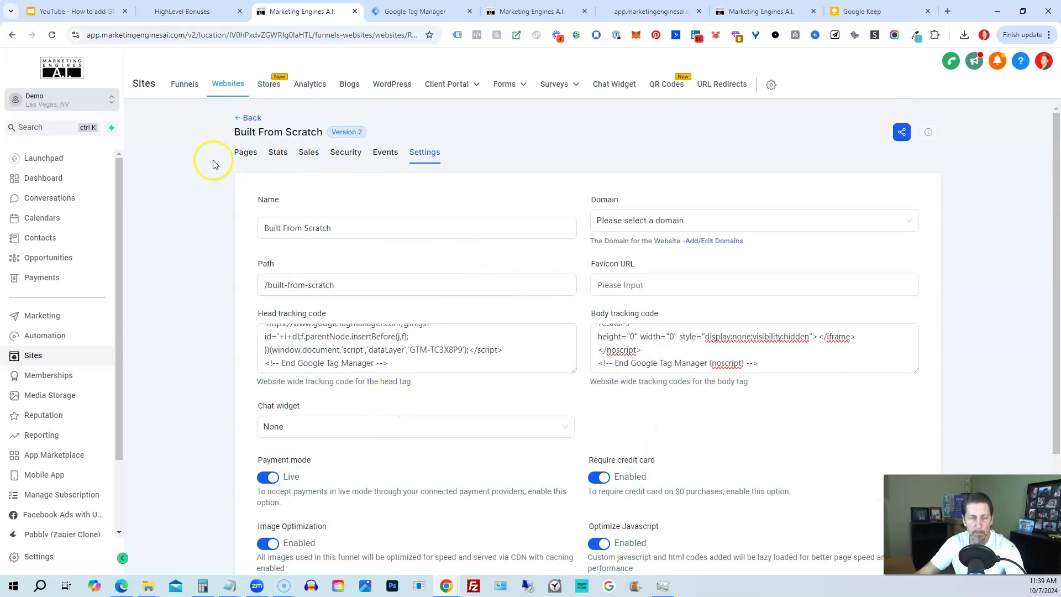
left_click(428, 12)
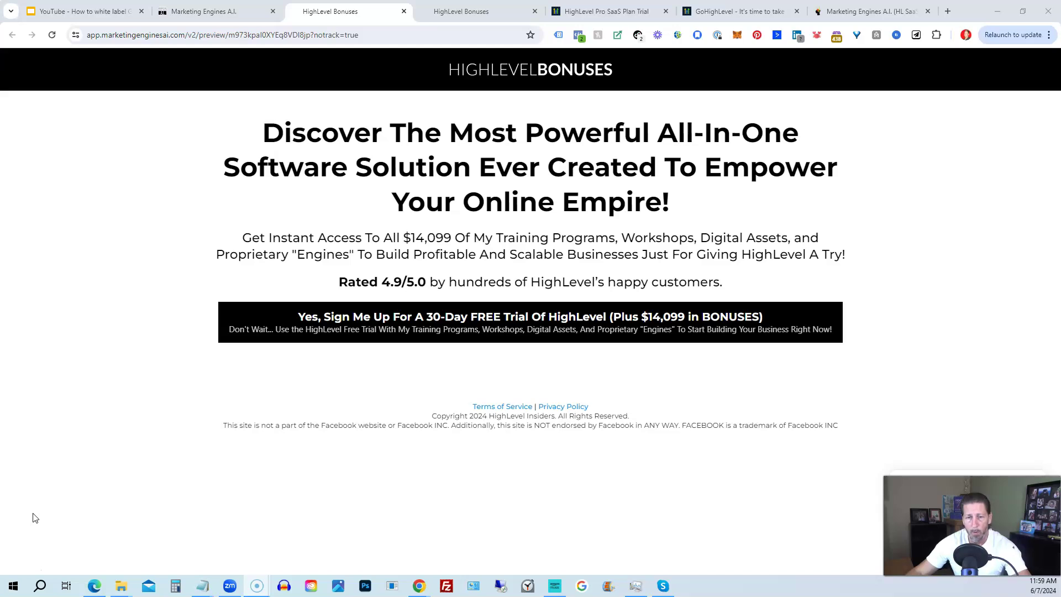
- Open the 'Yes, Sign Me Up' free-trial form, then view the full HighLevel Bonuses sales page
left_click(395, 335)
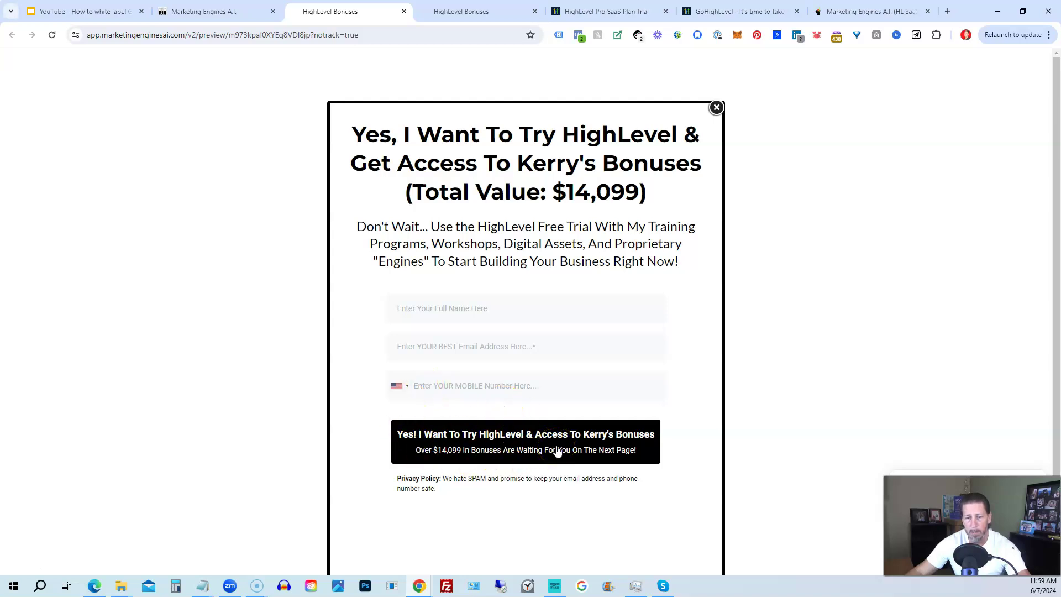
left_click(471, 10)
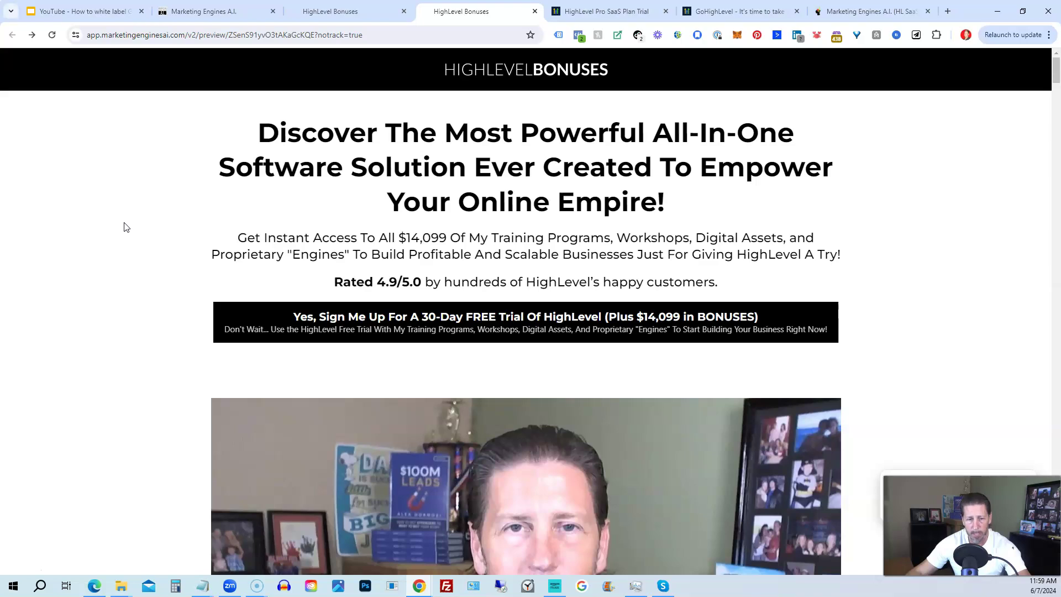
scroll(125, 228, "down", 5)
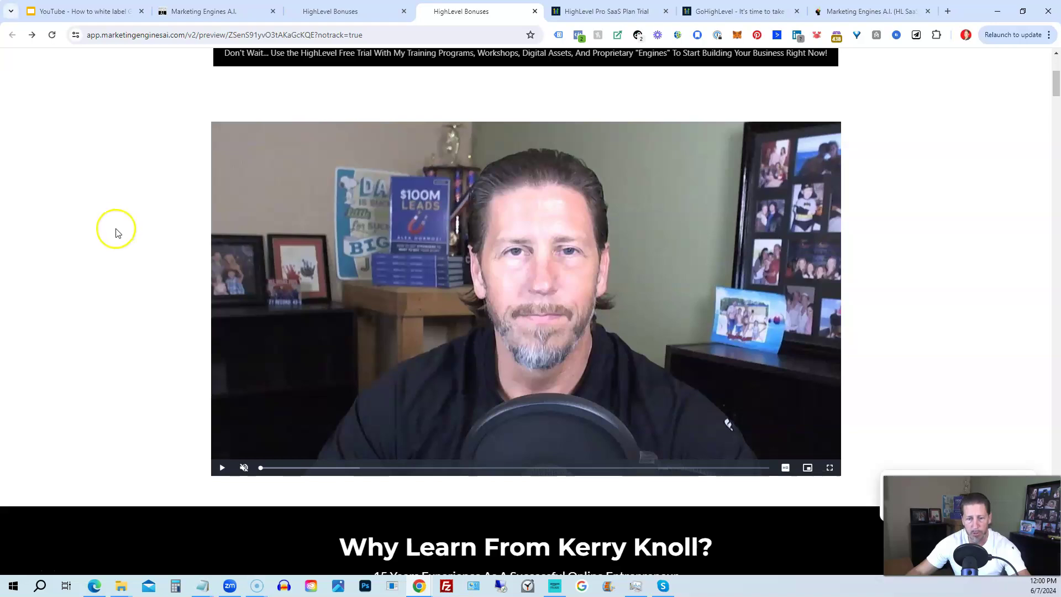
scroll(117, 231, "down", 6)
scroll(115, 232, "down", 8)
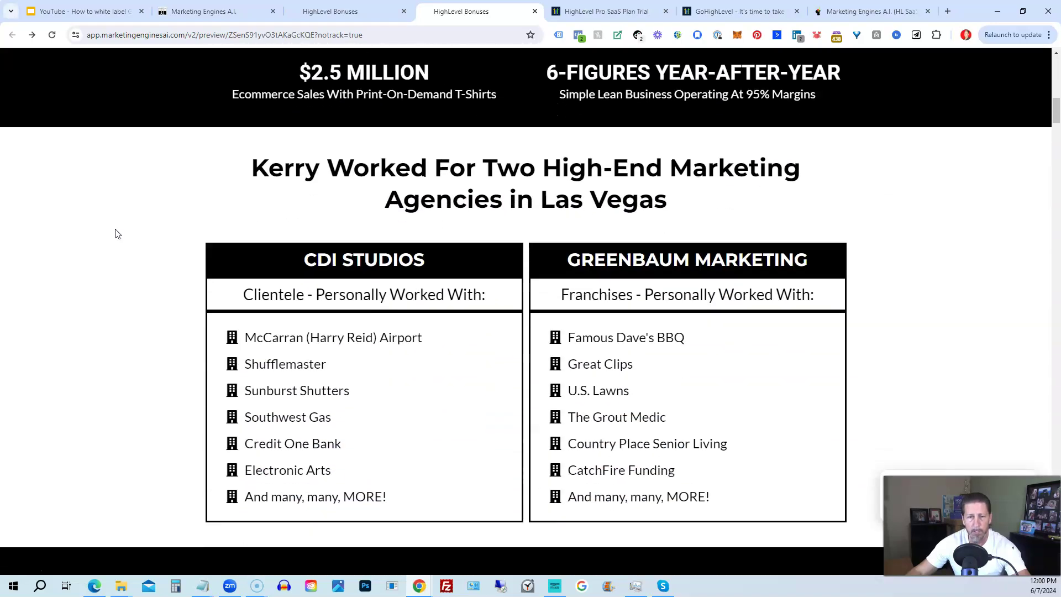
scroll(113, 237, "down", 5)
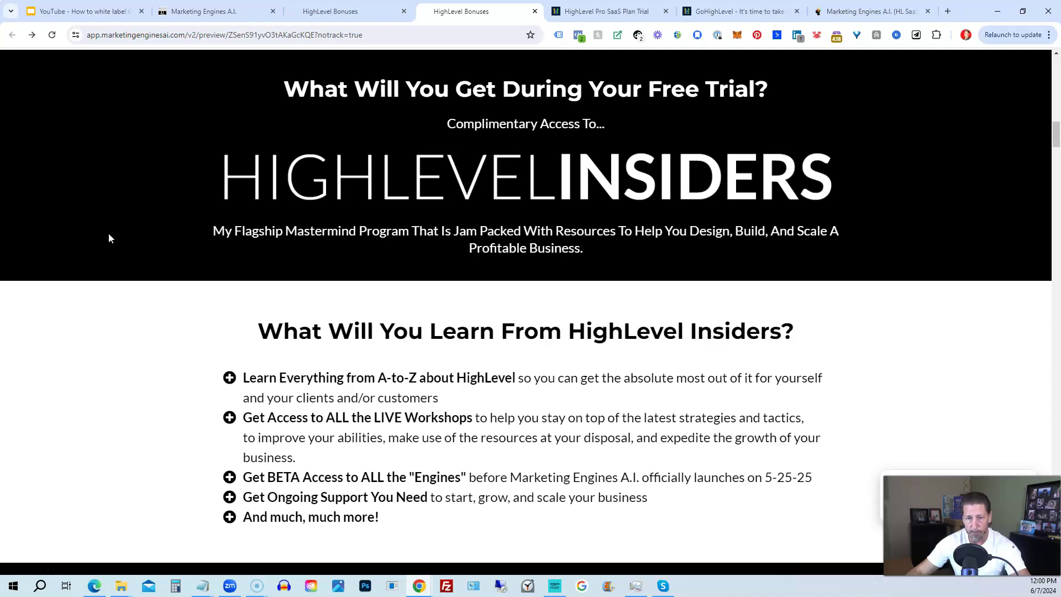
scroll(113, 268, "down", 7)
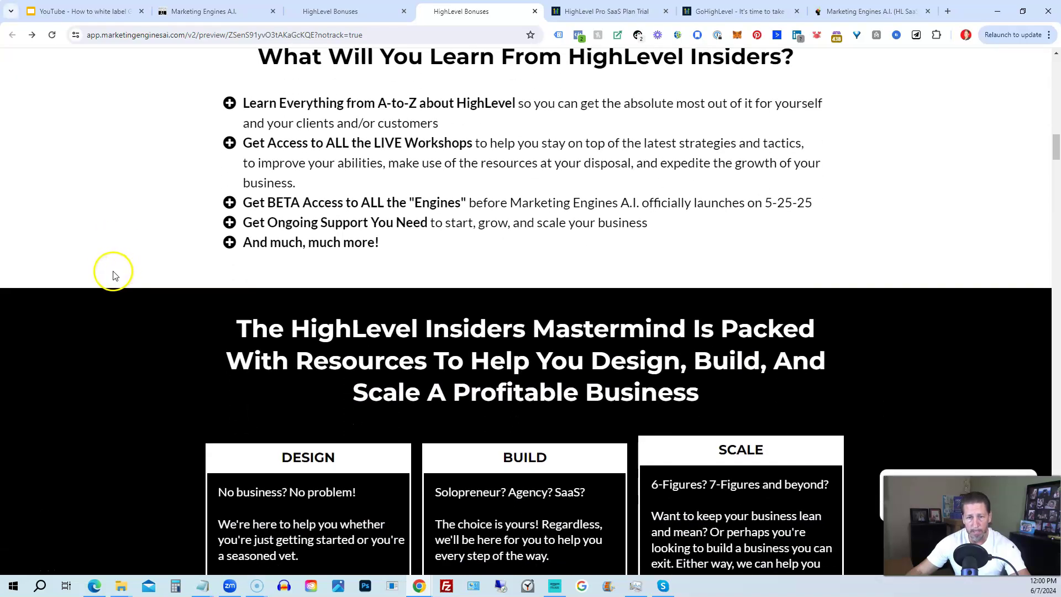
scroll(111, 274, "down", 3)
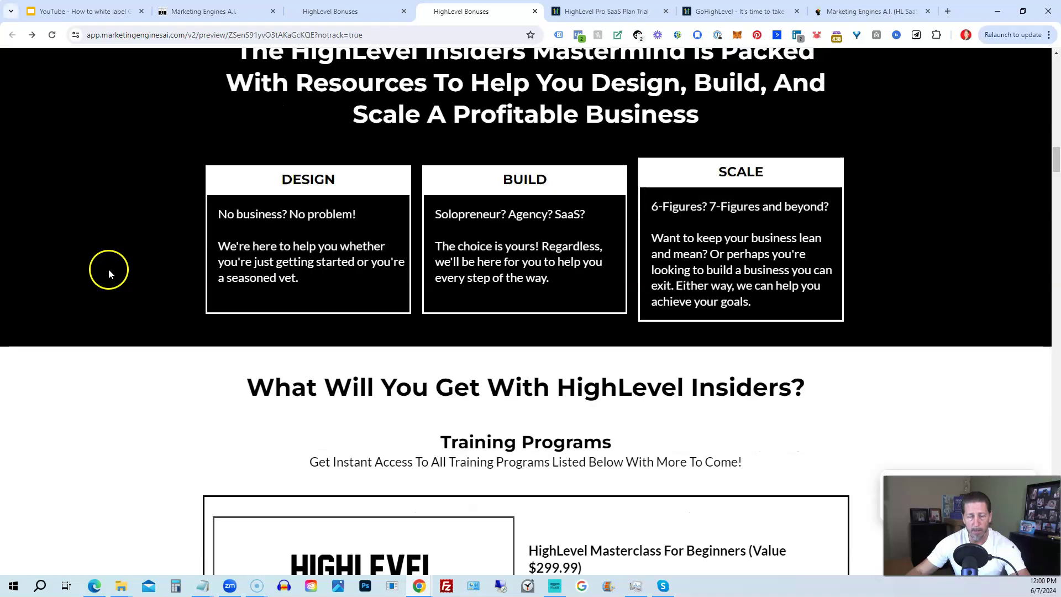
scroll(108, 275, "down", 6)
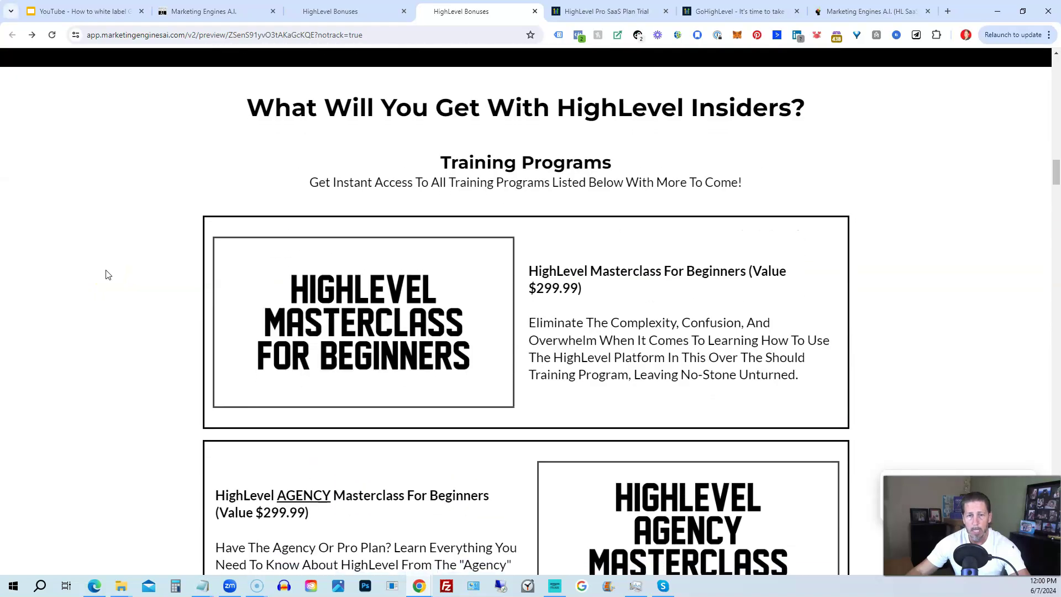
scroll(109, 274, "down", 1)
left_click(108, 268)
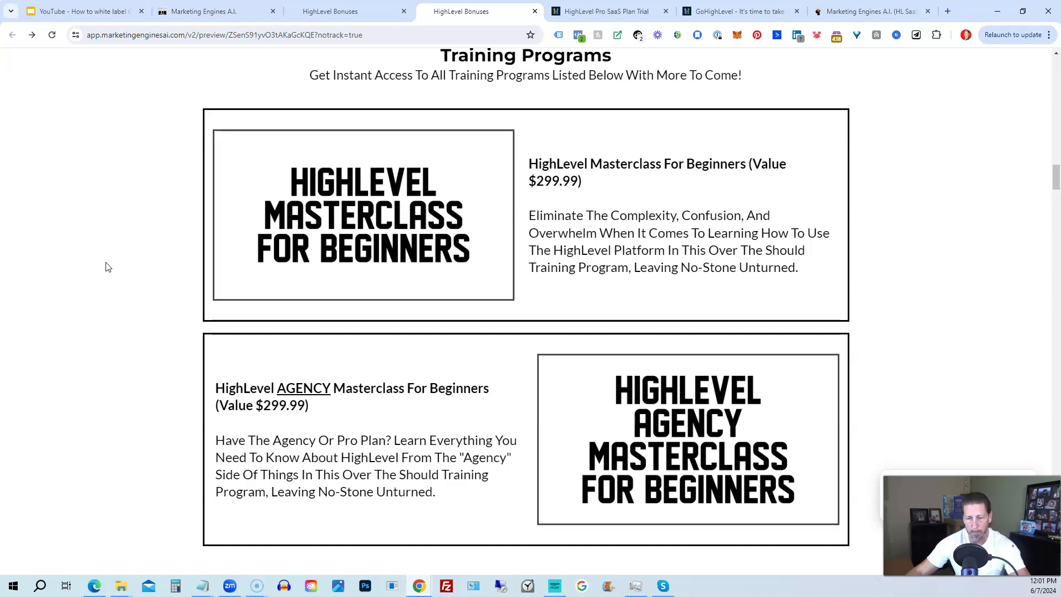
scroll(105, 269, "down", 9)
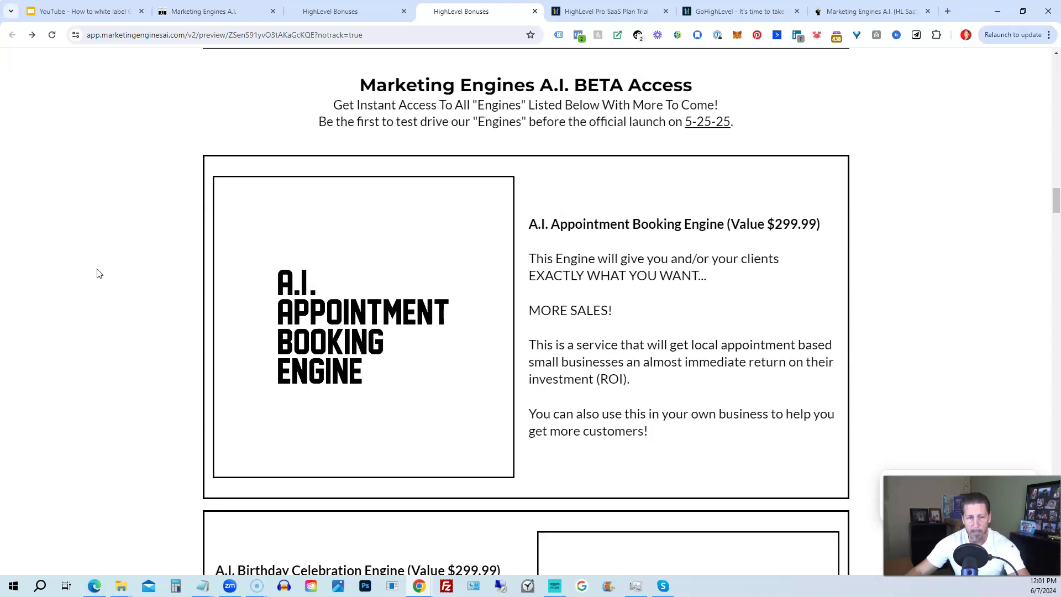
scroll(99, 274, "down", 8)
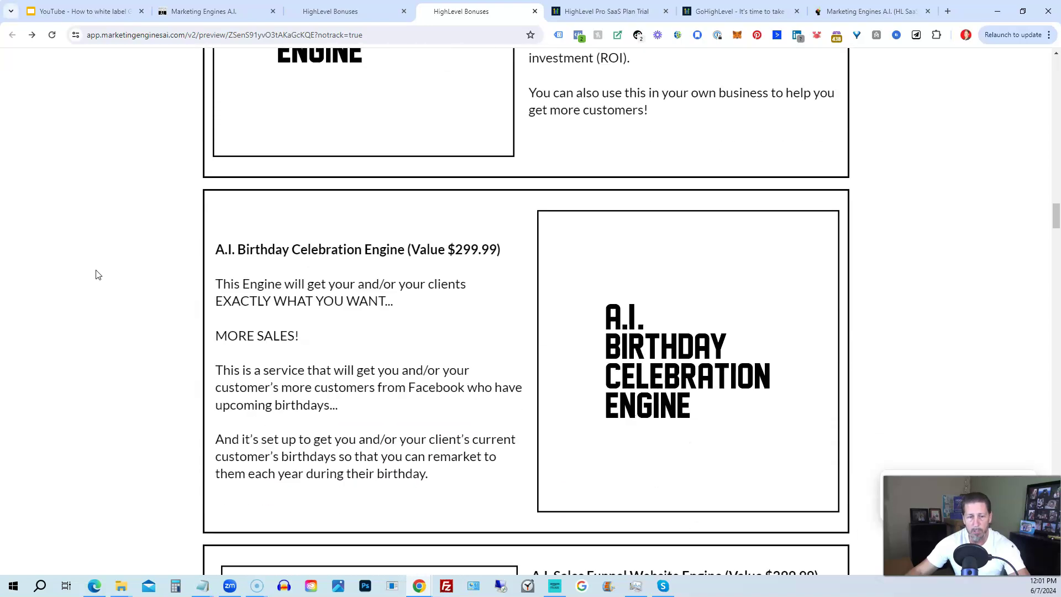
scroll(96, 276, "down", 7)
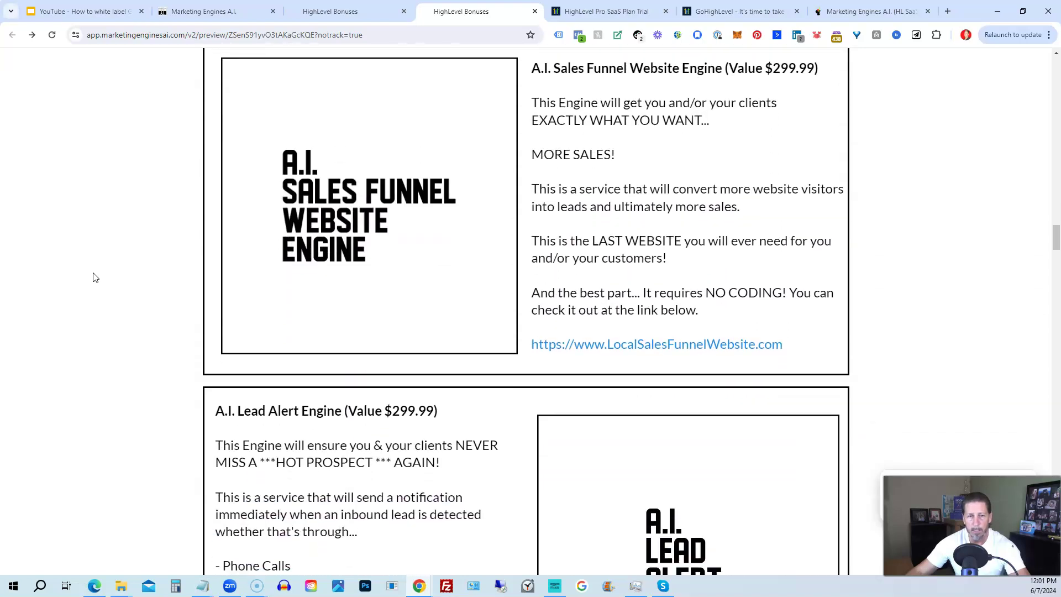
scroll(94, 278, "down", 5)
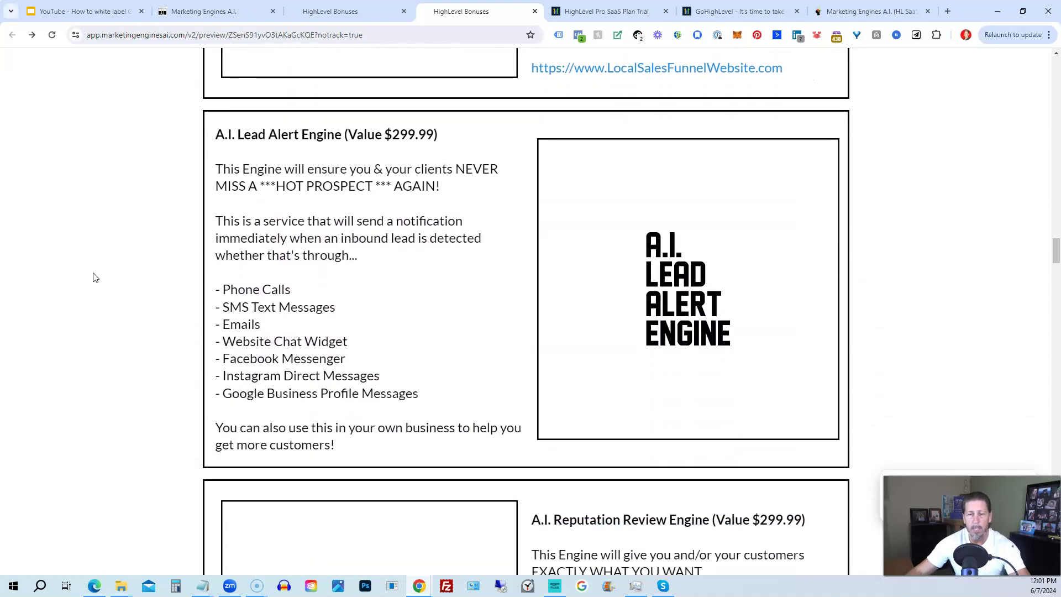
scroll(95, 277, "down", 6)
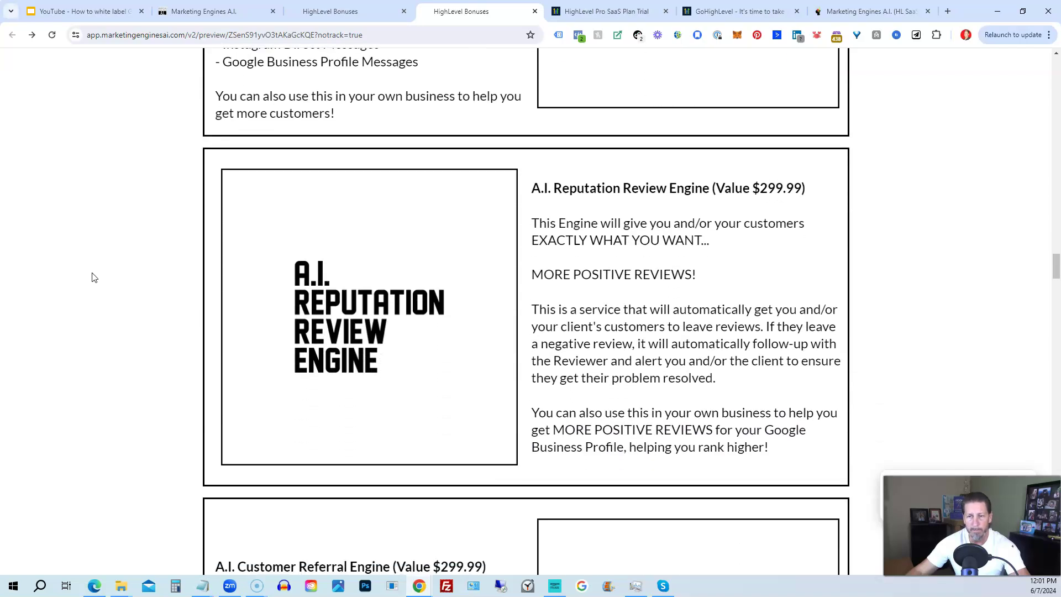
scroll(94, 278, "down", 6)
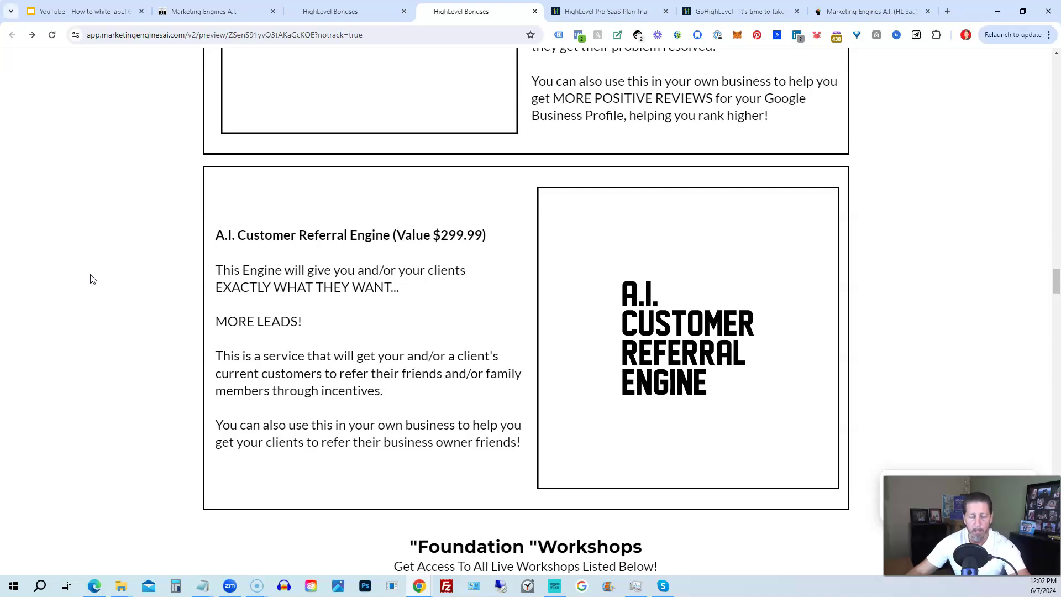
scroll(93, 279, "down", 2)
scroll(92, 279, "down", 6)
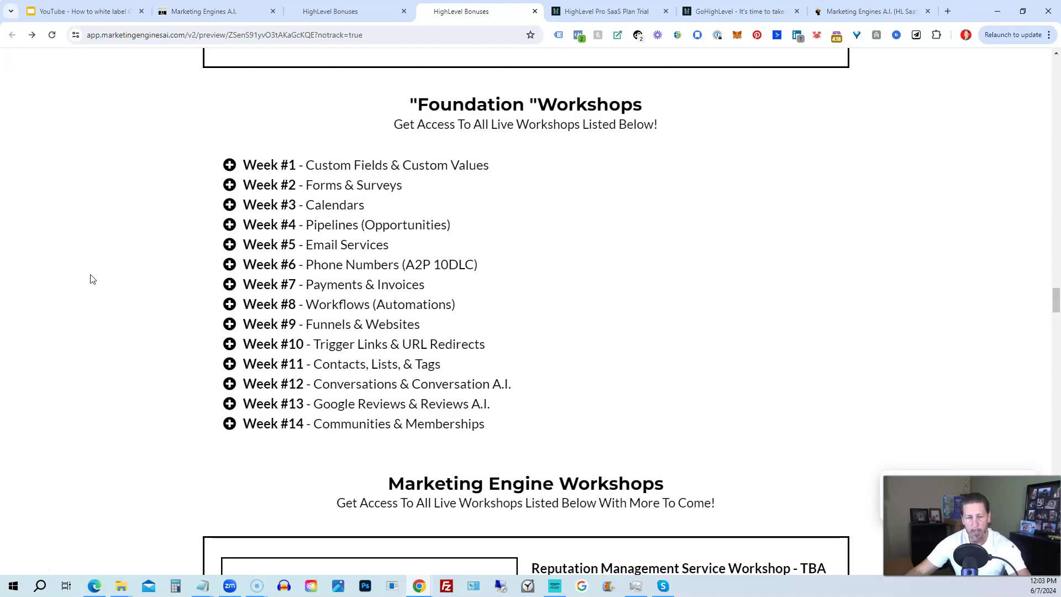
- Scroll to the extras: Weekly LIVE Q&A Calls ($999/year) and Private Community ($499/year)
scroll(92, 279, "down", 7)
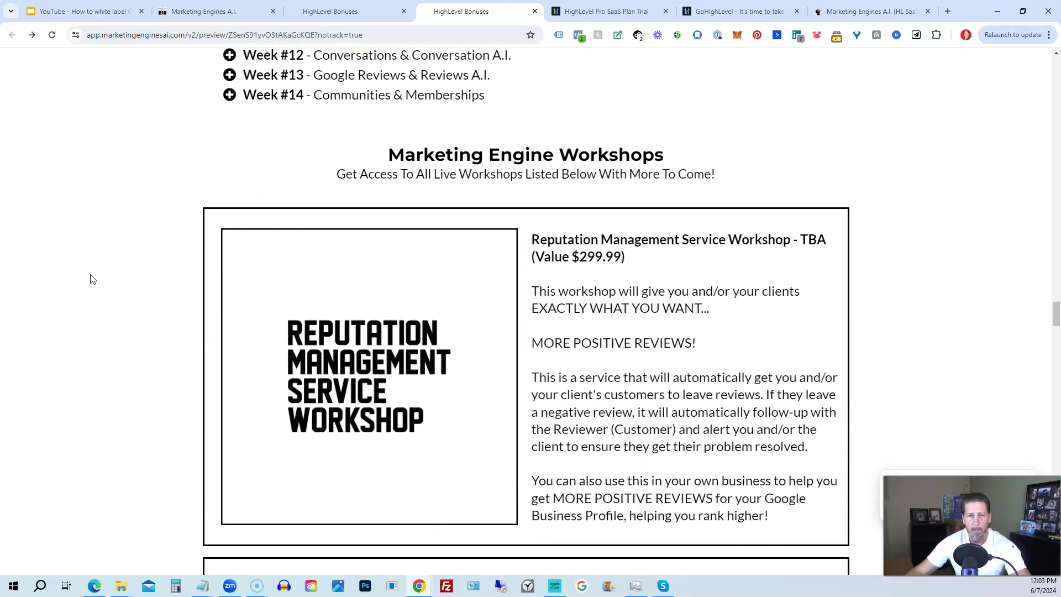
scroll(92, 279, "down", 1)
scroll(92, 279, "up", 1)
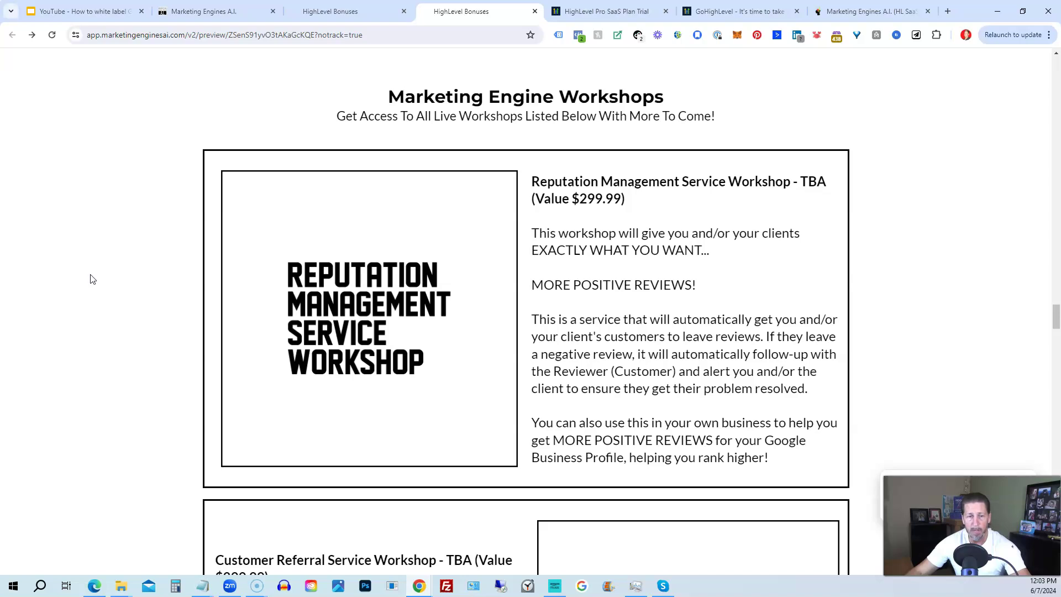
scroll(92, 279, "down", 6)
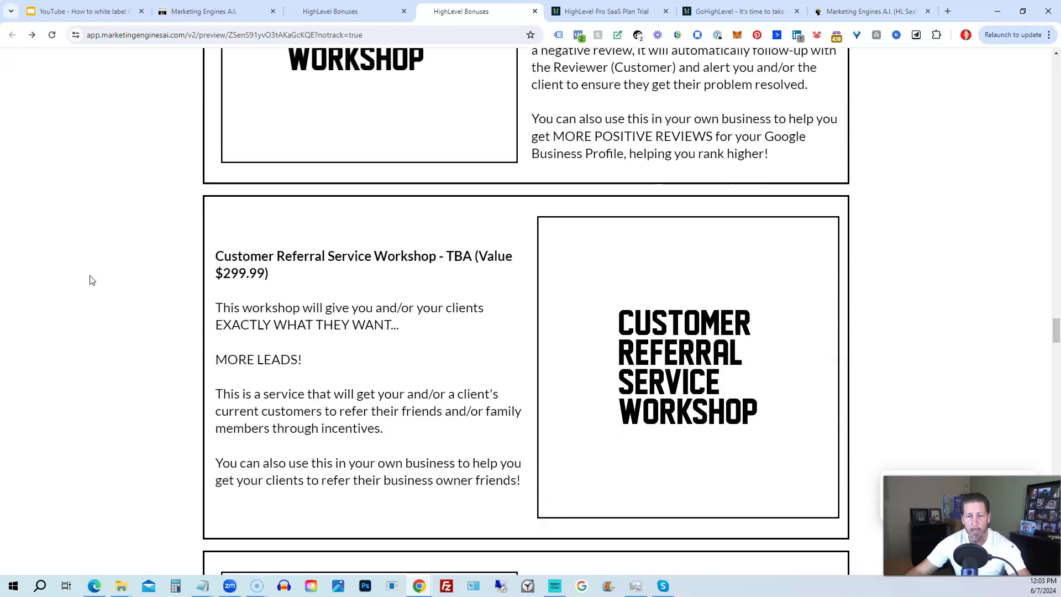
scroll(92, 280, "down", 6)
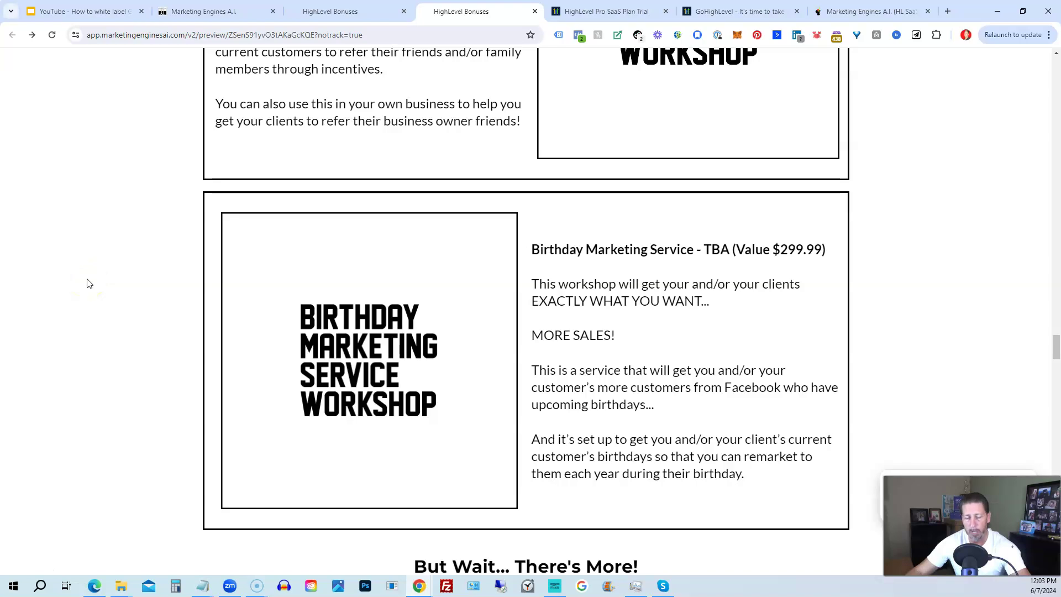
scroll(90, 283, "down", 6)
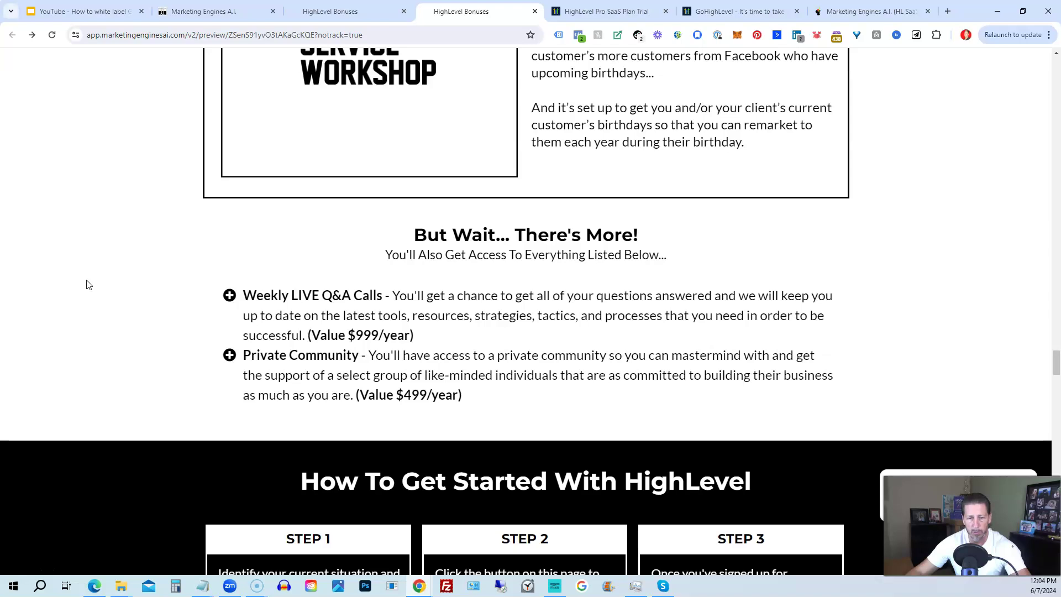
- Scroll past the $14,099 bonus total and cancellation screenshots to the testimonials and FAQ heading
scroll(86, 285, "down", 10)
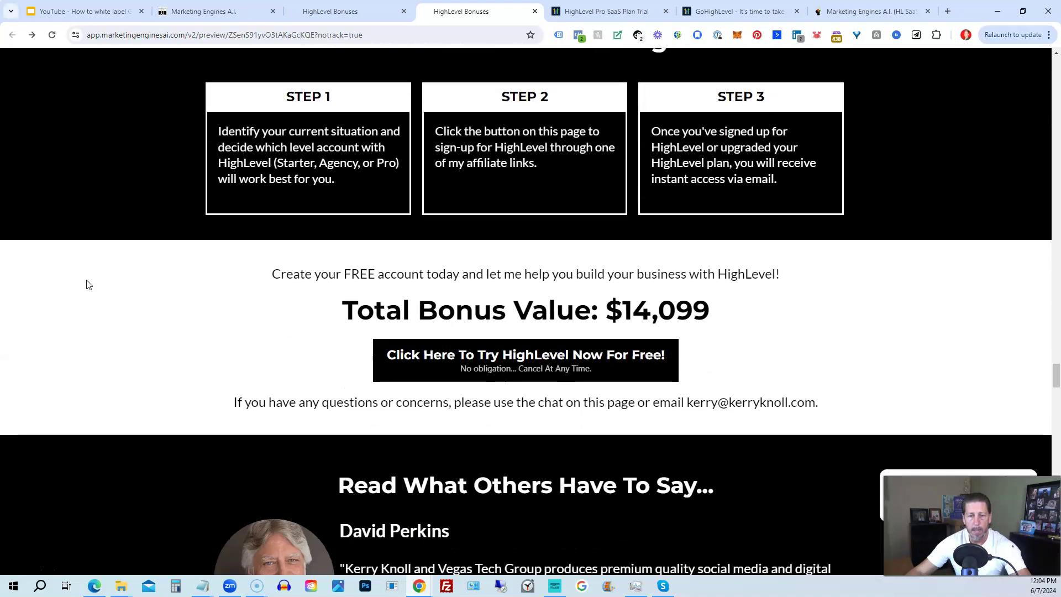
scroll(87, 285, "down", 10)
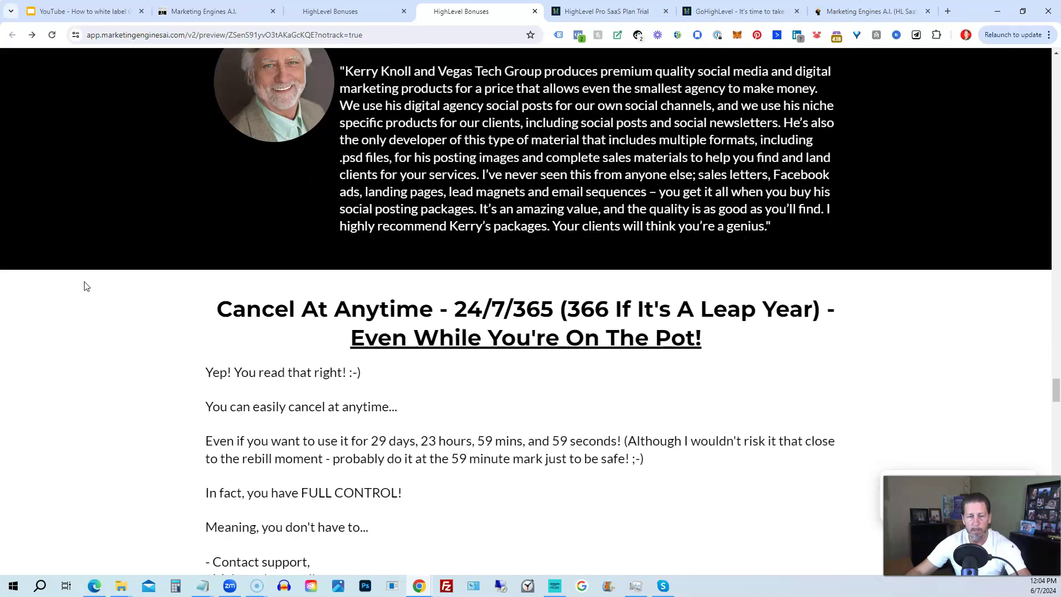
scroll(86, 286, "down", 1)
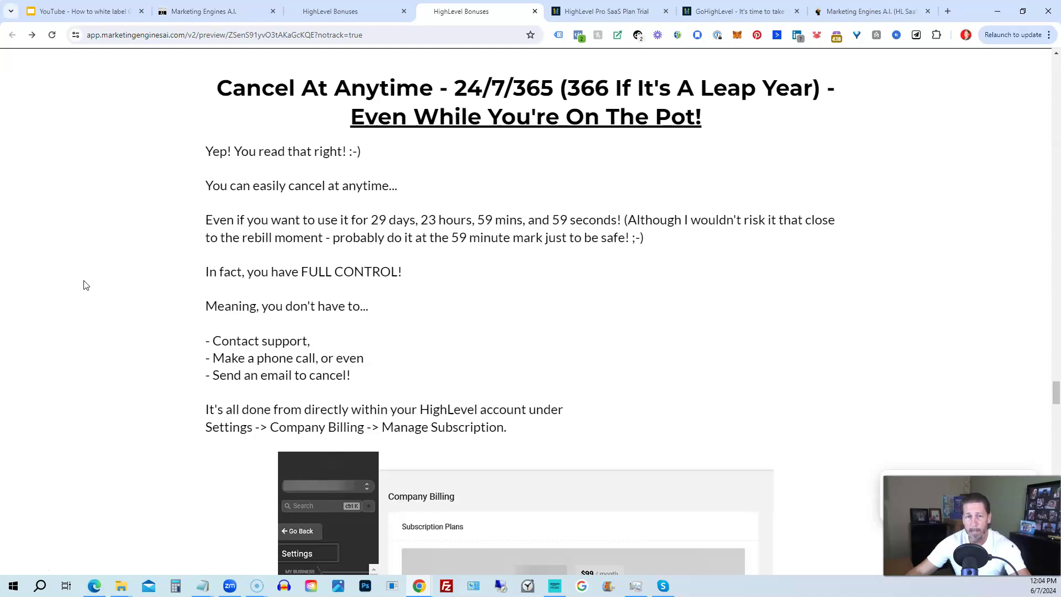
scroll(86, 285, "down", 9)
scroll(83, 284, "down", 3)
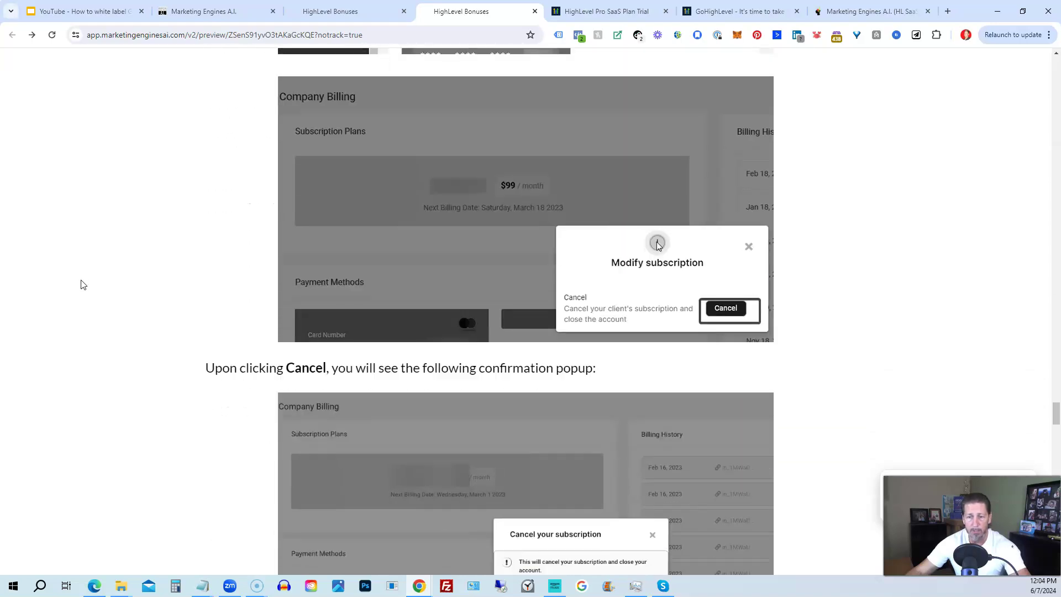
scroll(84, 284, "down", 3)
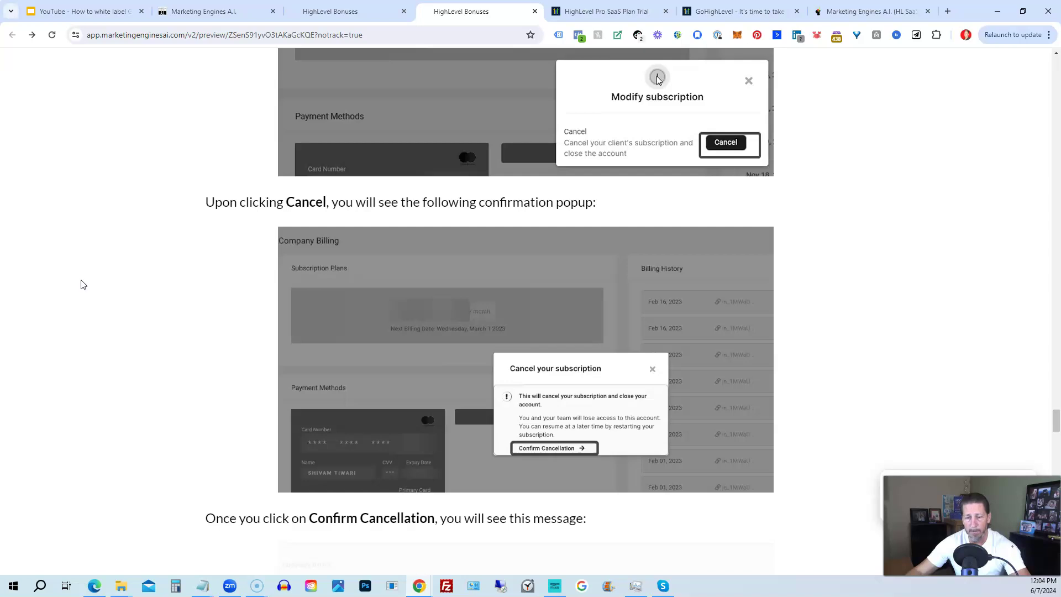
scroll(83, 285, "down", 7)
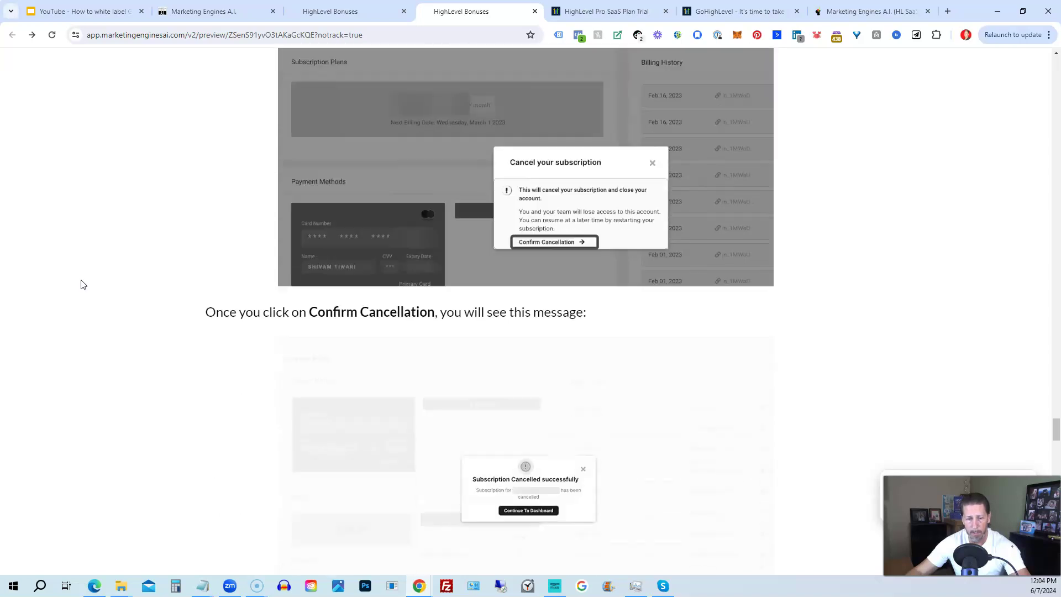
scroll(83, 285, "down", 8)
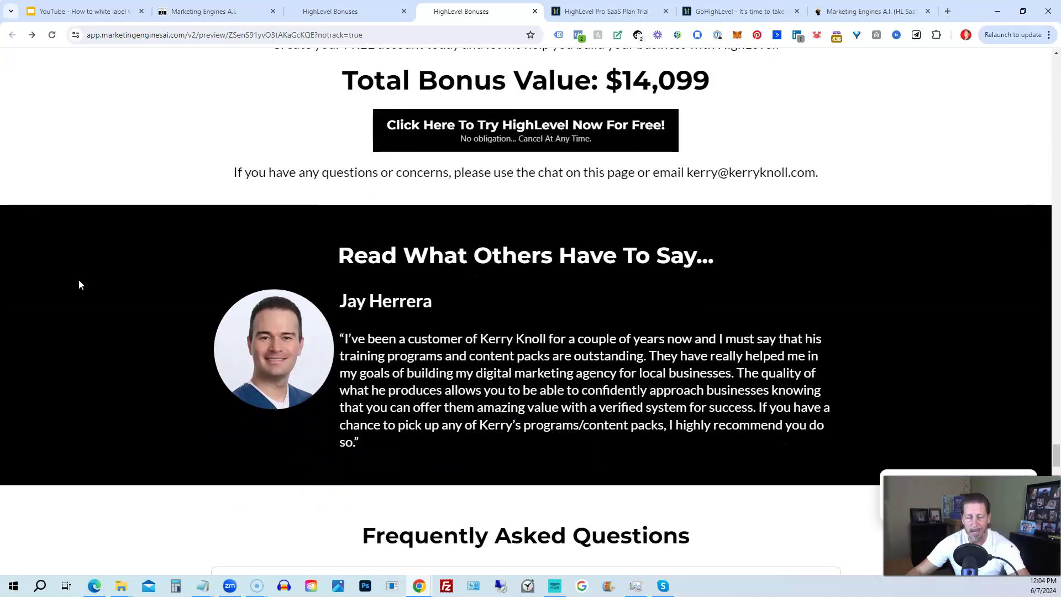
- Scroll down the HighLevel Bonuses page through the FAQ, testimonial and Important Disclosure
scroll(79, 283, "down", 5)
scroll(78, 285, "down", 3)
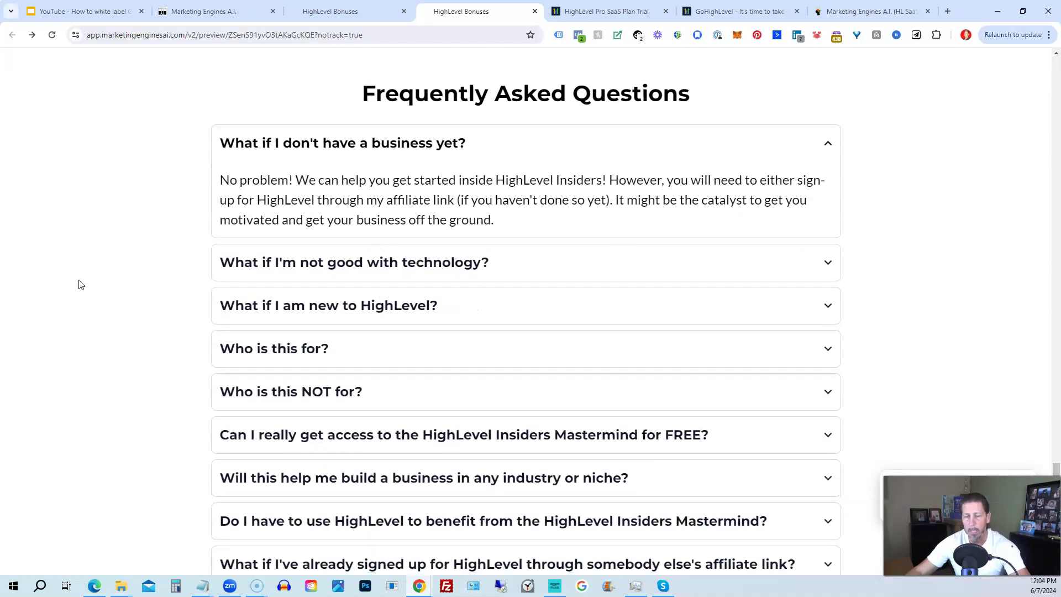
scroll(79, 285, "down", 1)
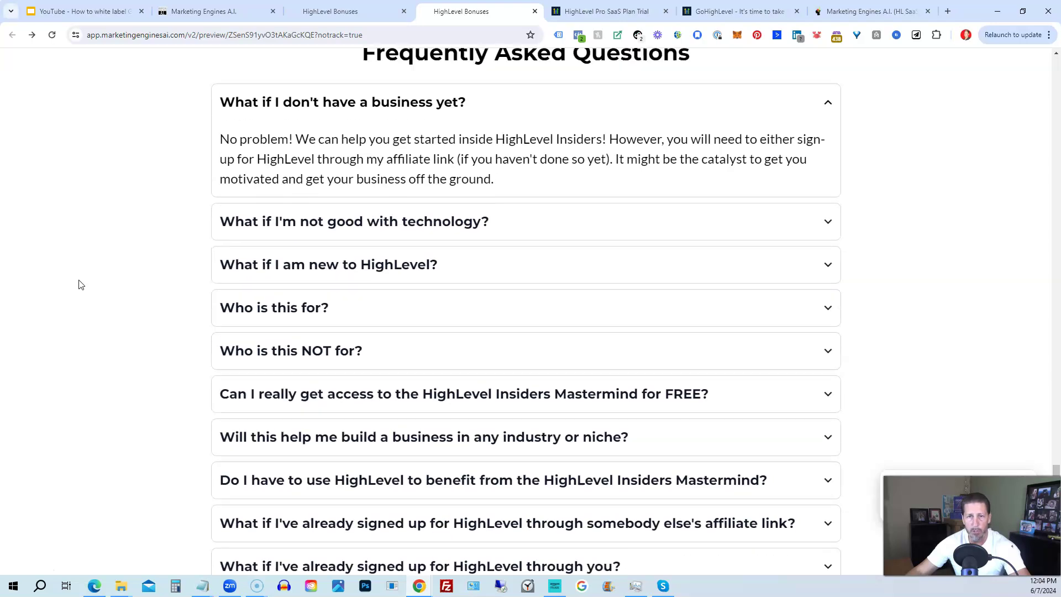
scroll(79, 285, "up", 1)
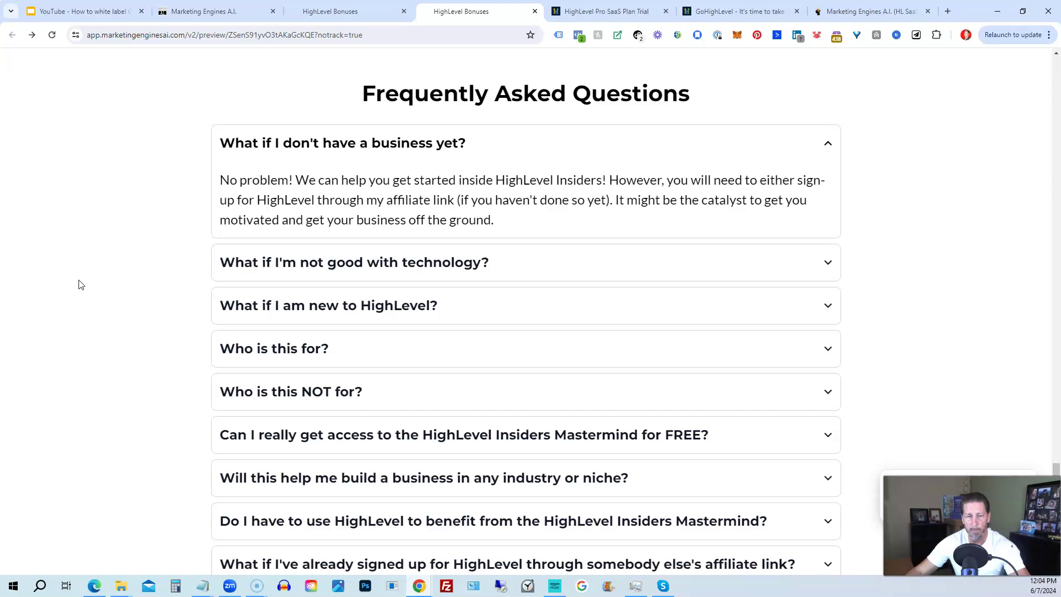
scroll(79, 284, "down", 1)
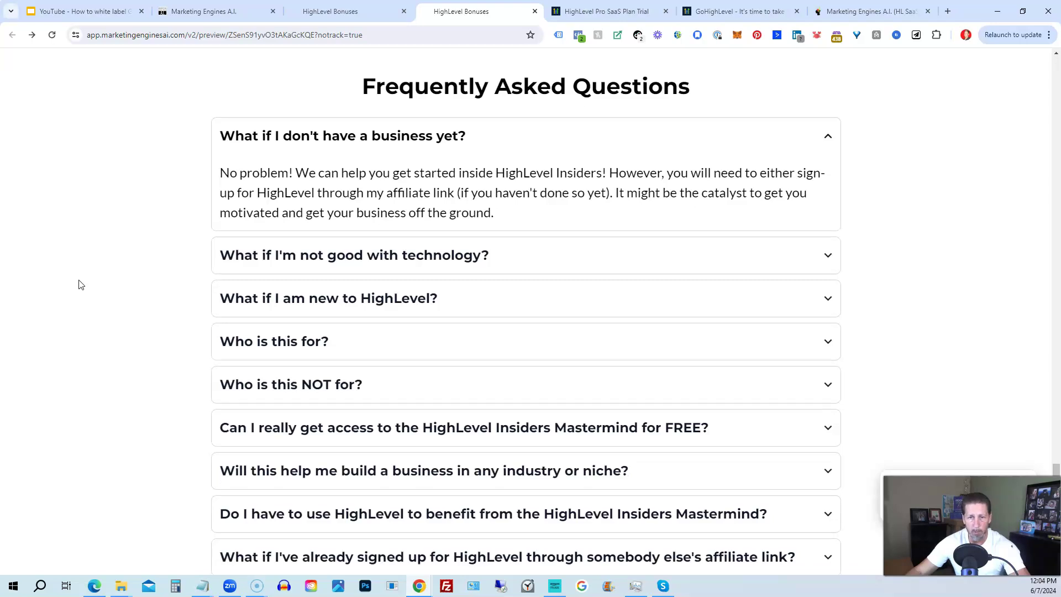
scroll(79, 285, "down", 7)
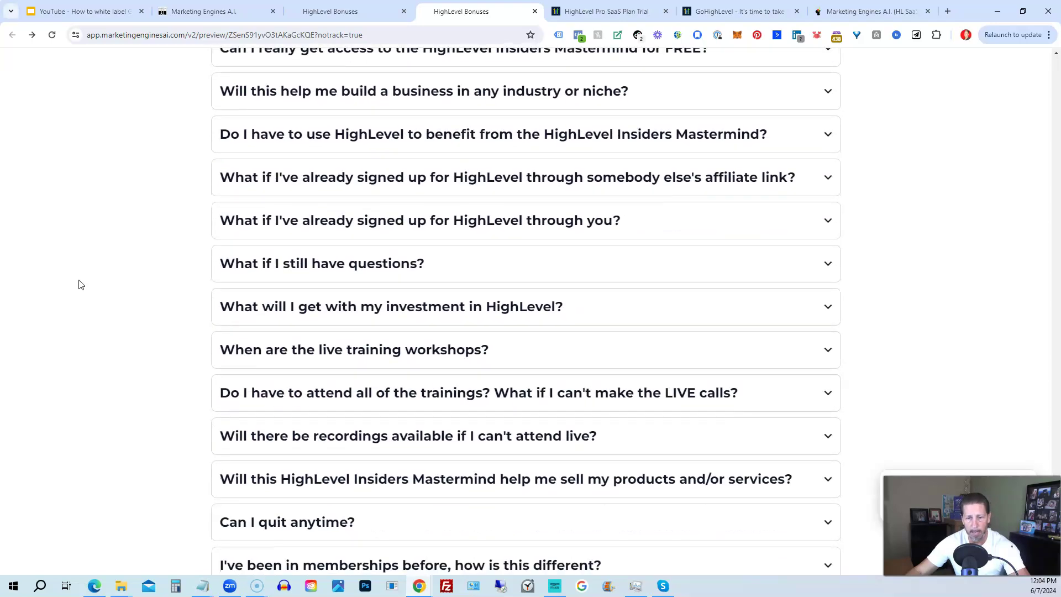
scroll(79, 285, "down", 3)
scroll(79, 284, "down", 2)
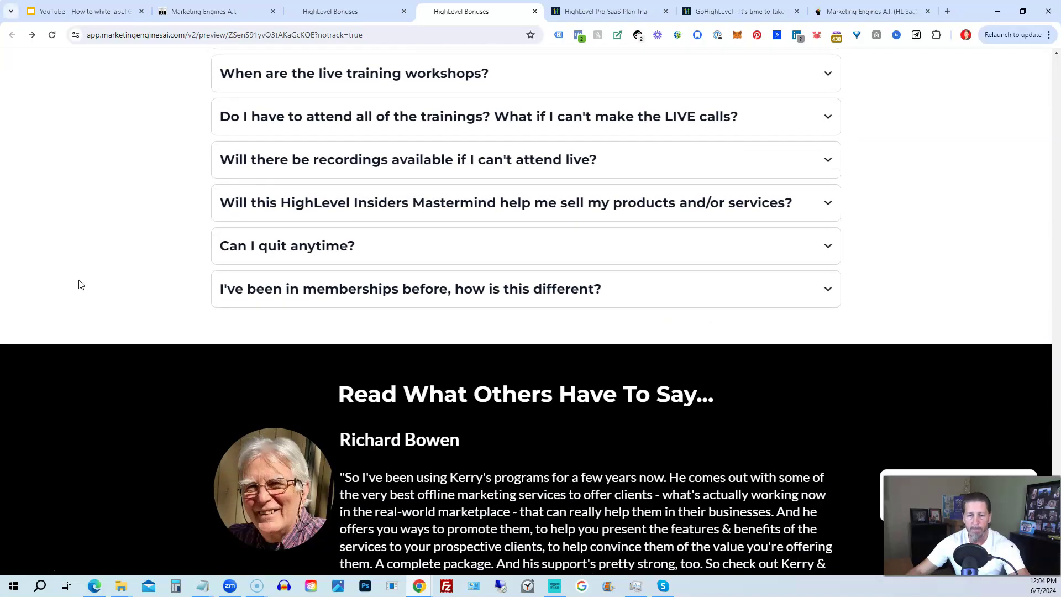
scroll(79, 285, "down", 2)
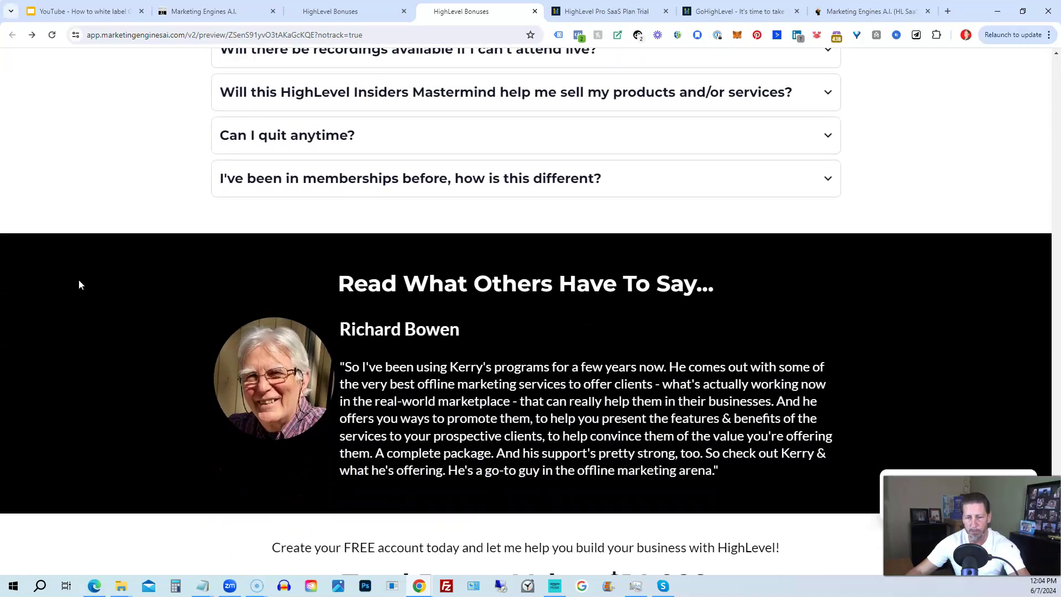
scroll(78, 284, "down", 2)
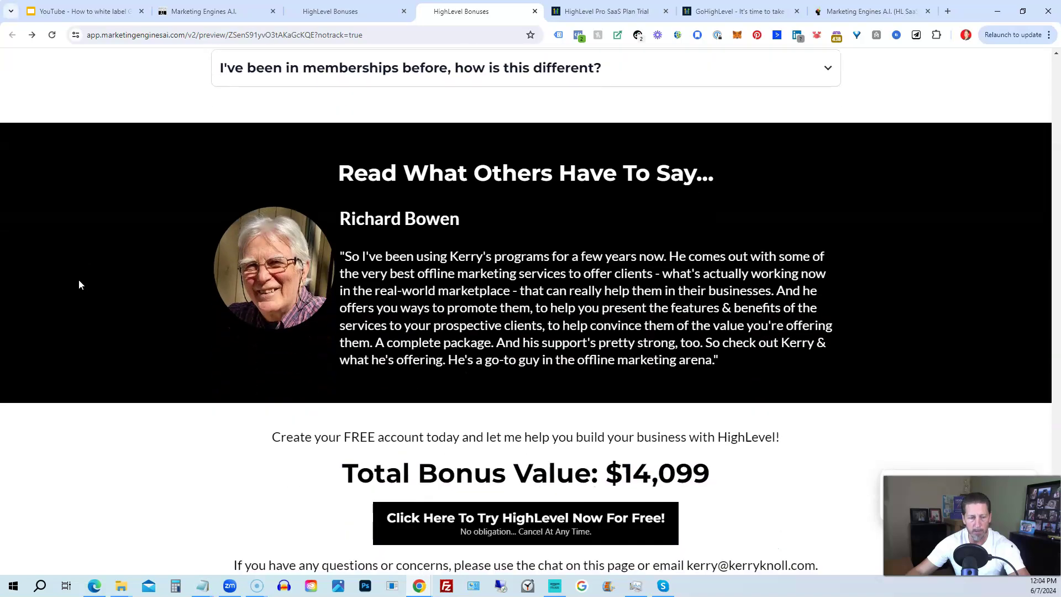
scroll(78, 284, "down", 5)
scroll(78, 284, "down", 1)
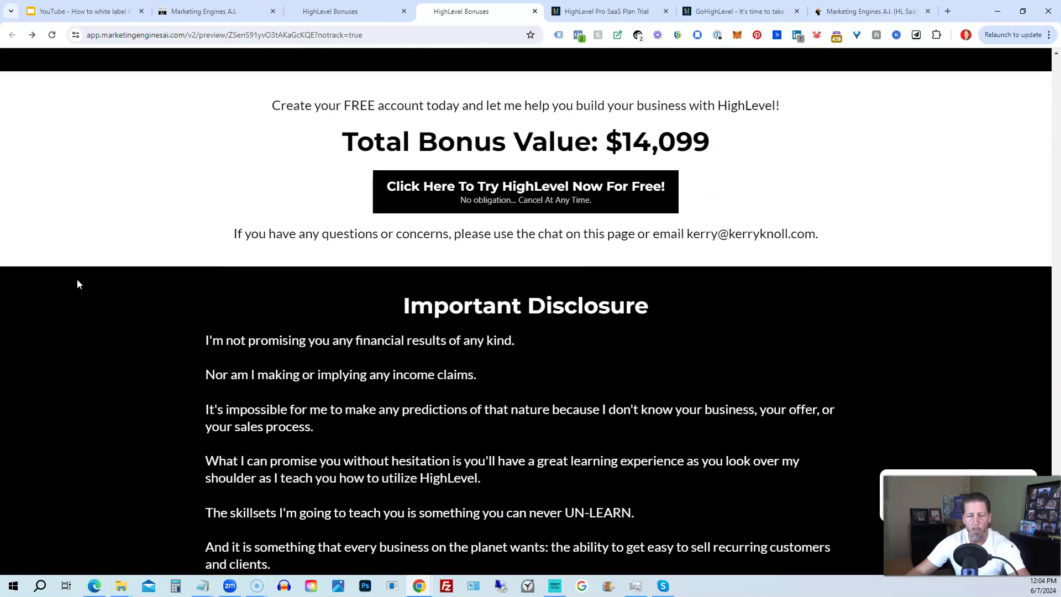
scroll(79, 285, "down", 1)
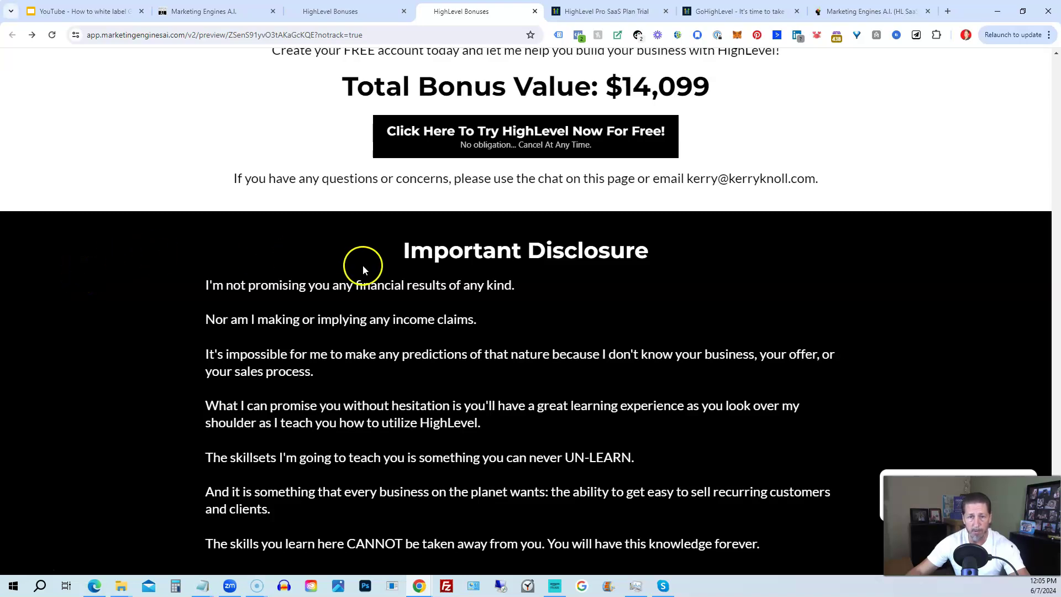
left_click(451, 145)
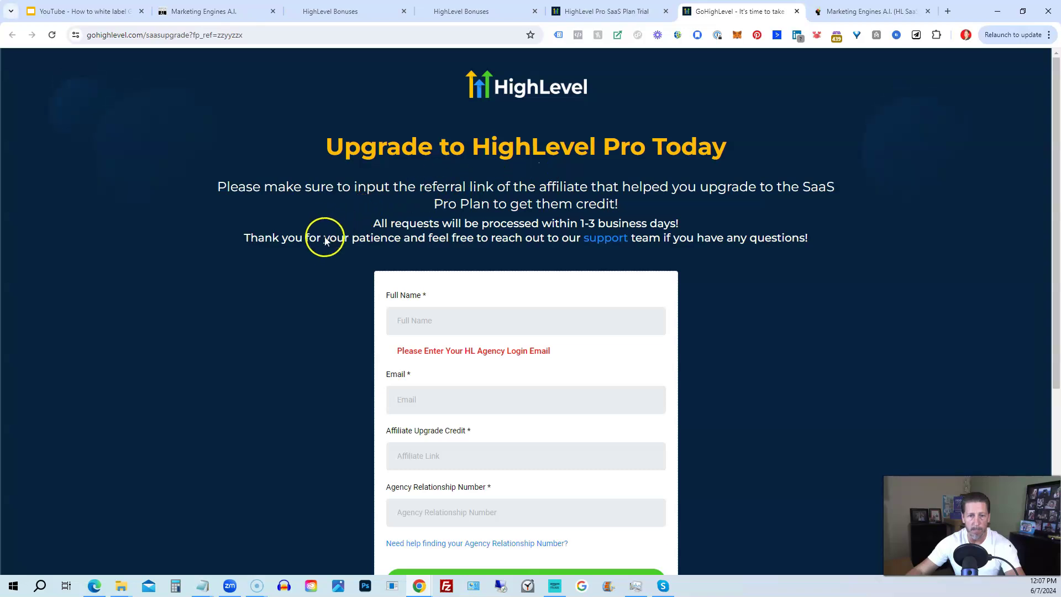
- Highlight the agency code and referral code in the popup, then check the Pro upgrade form
scroll(310, 251, "down", 1)
scroll(312, 270, "down", 1)
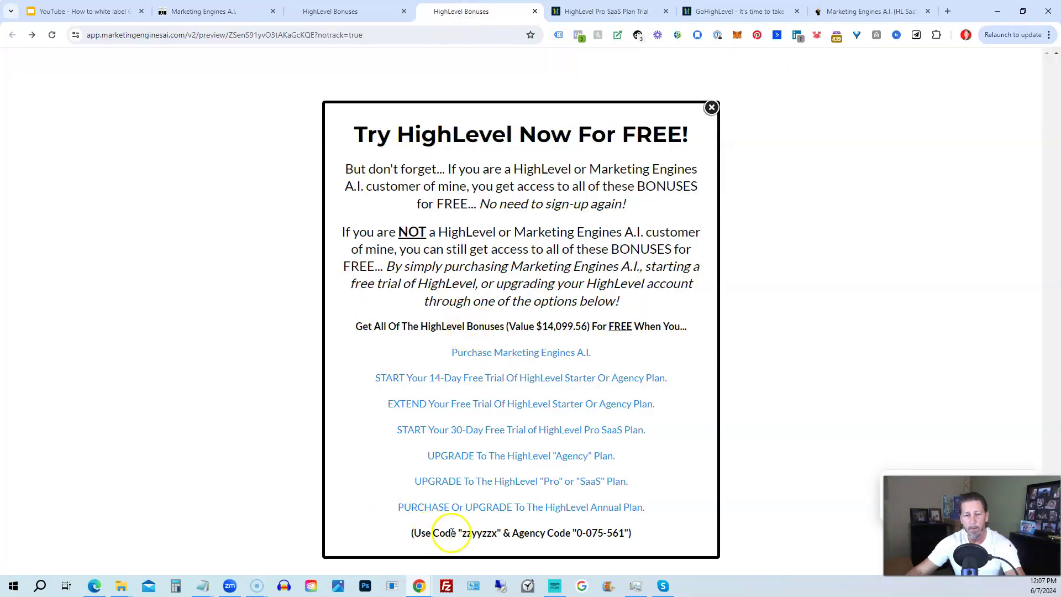
left_click_drag(578, 533, 630, 533)
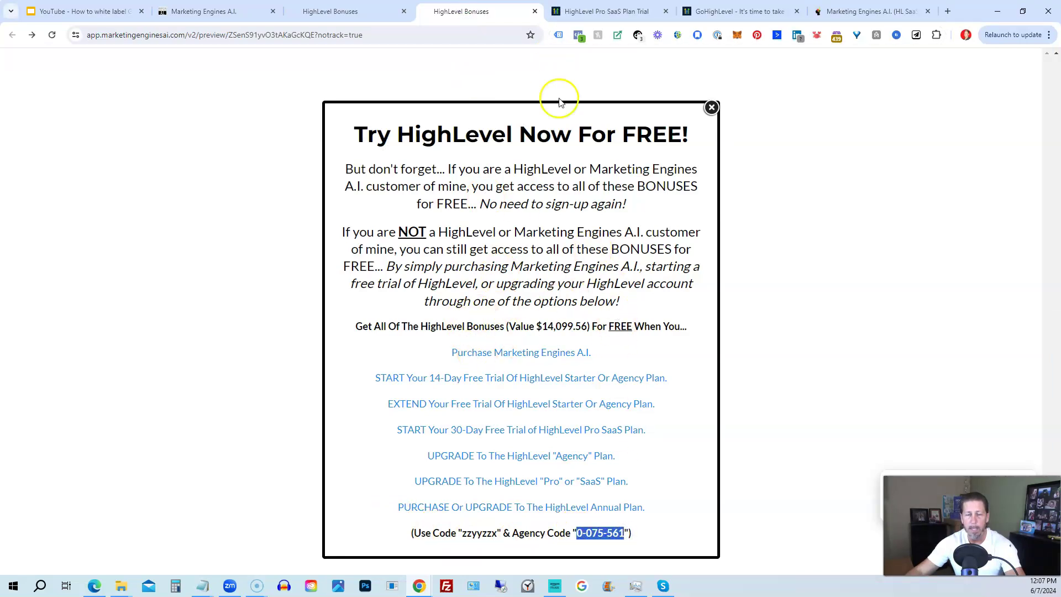
left_click_drag(463, 533, 500, 534)
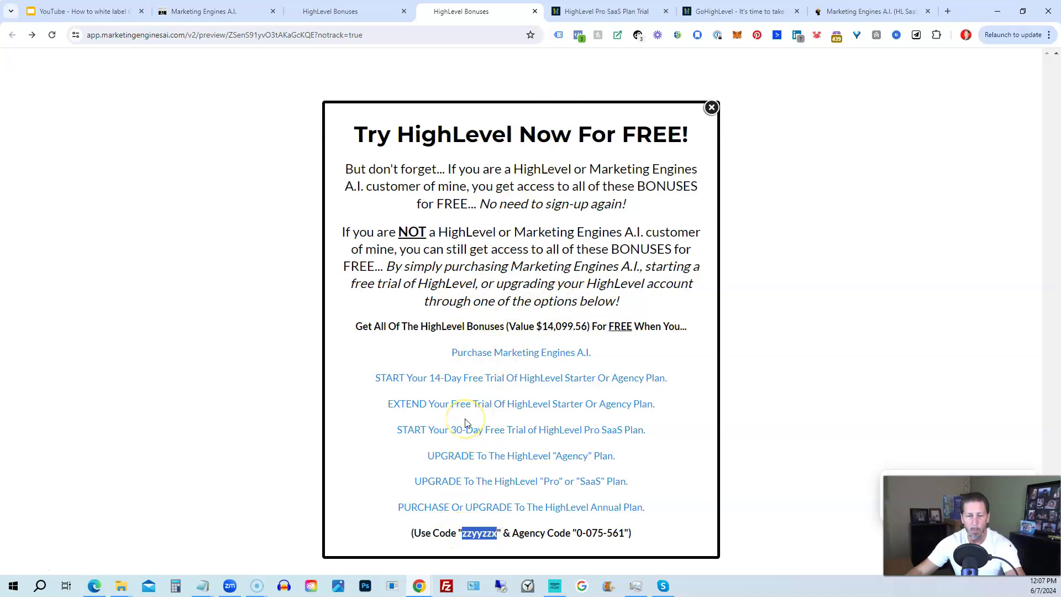
left_click(703, 11)
left_click(496, 10)
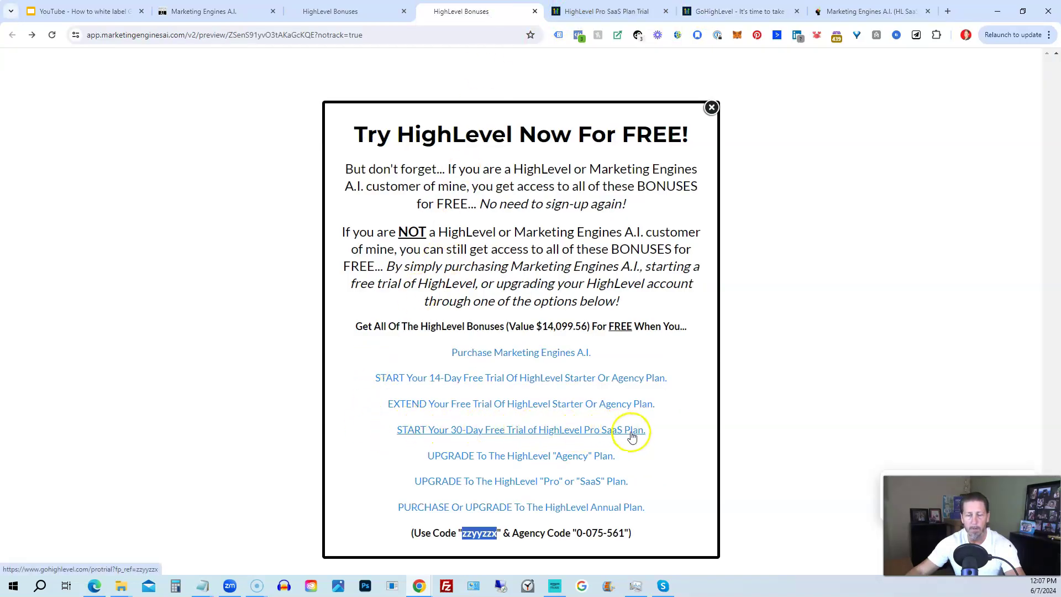
- Review the Pro SaaS Plan trial page and its $497/month feature list
left_click(602, 13)
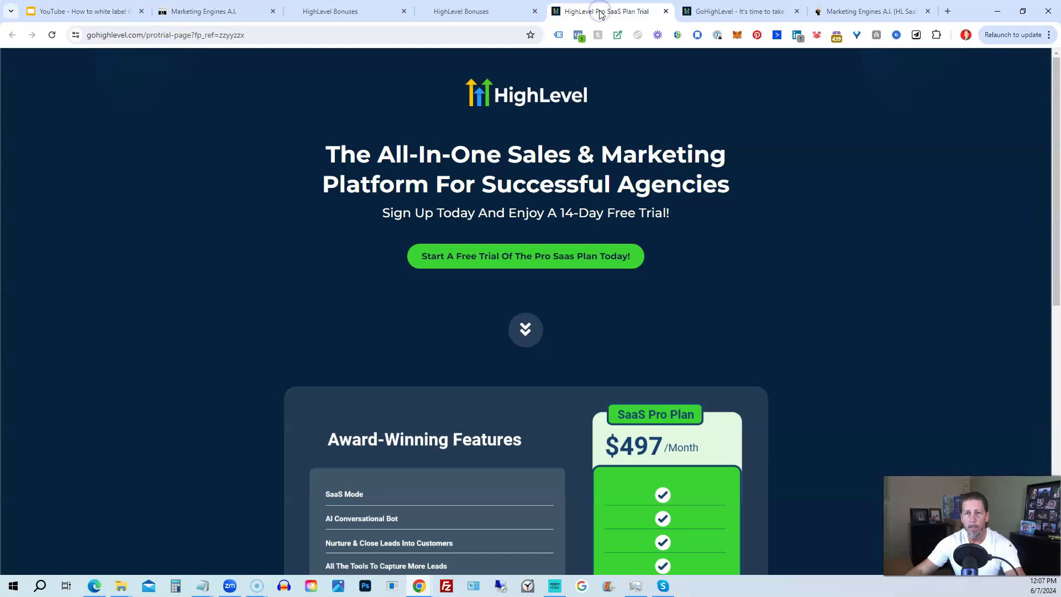
scroll(467, 308, "down", 3)
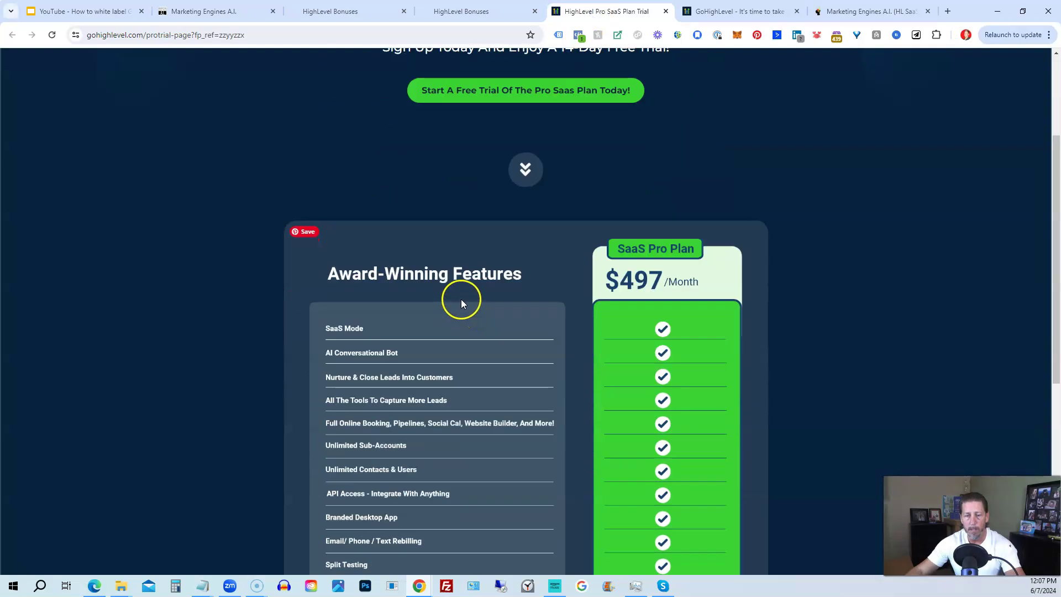
scroll(459, 293, "down", 3)
scroll(538, 404, "down", 4)
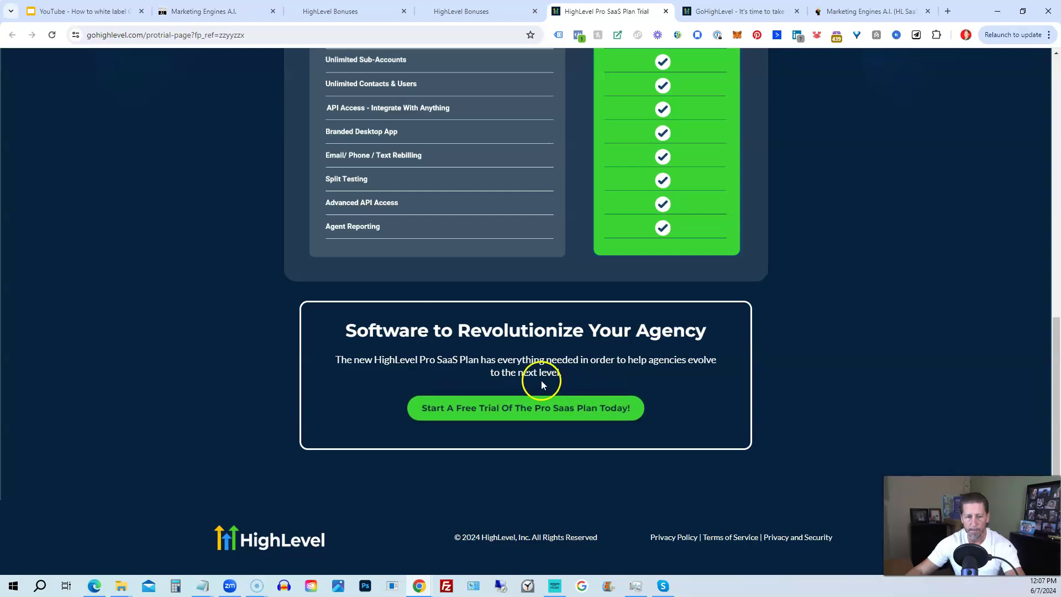
scroll(539, 365, "up", 1)
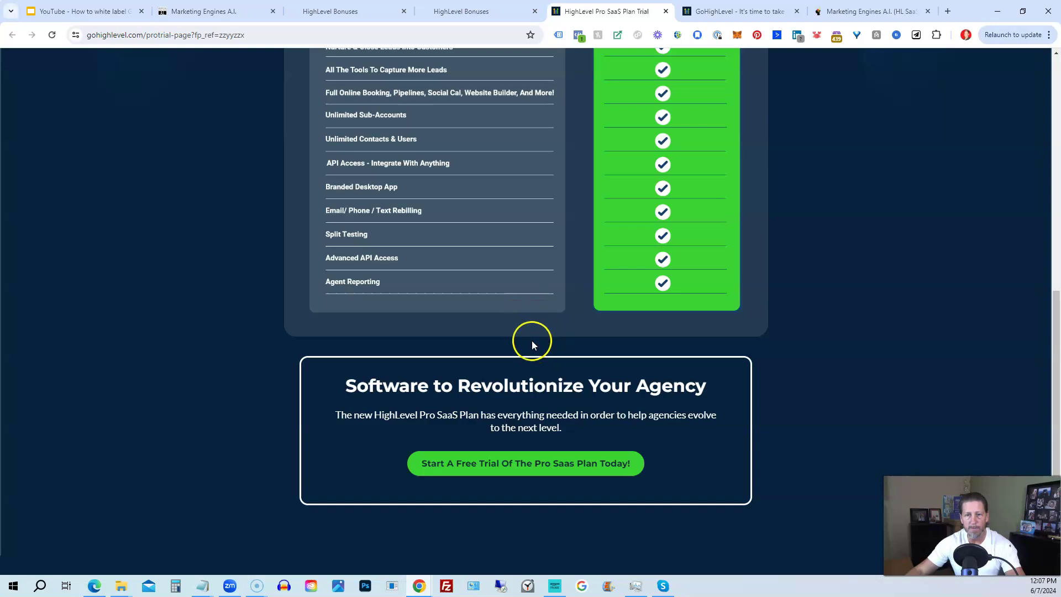
scroll(357, 381, "up", 1)
scroll(354, 379, "up", 9)
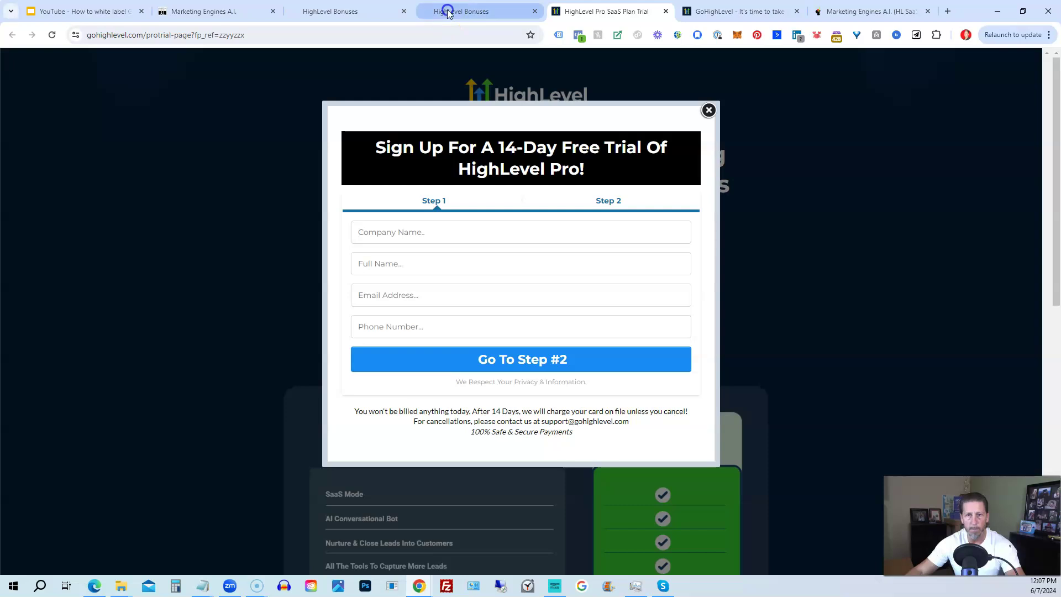
left_click(448, 12)
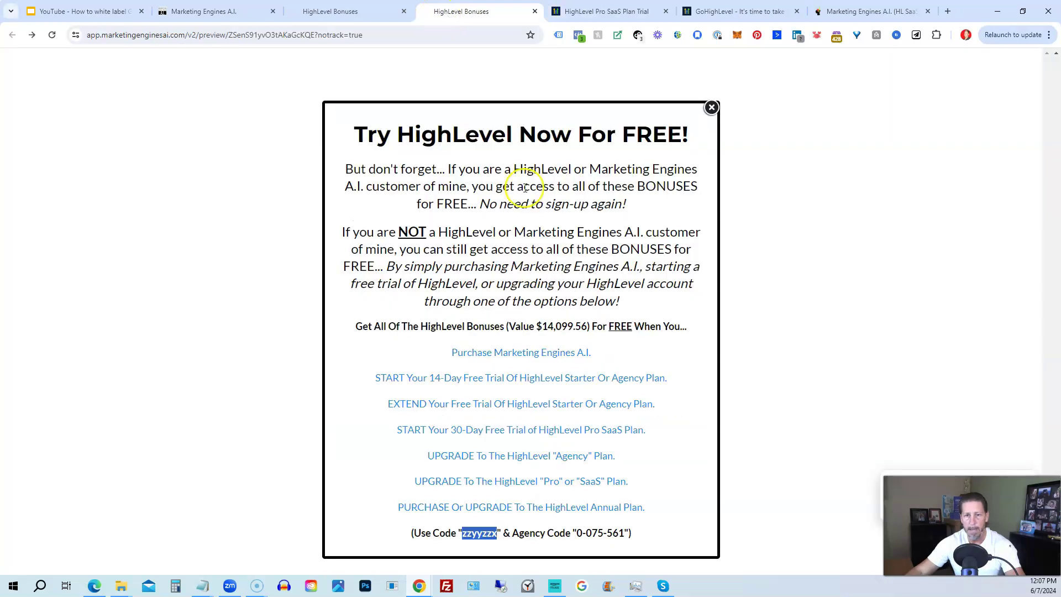